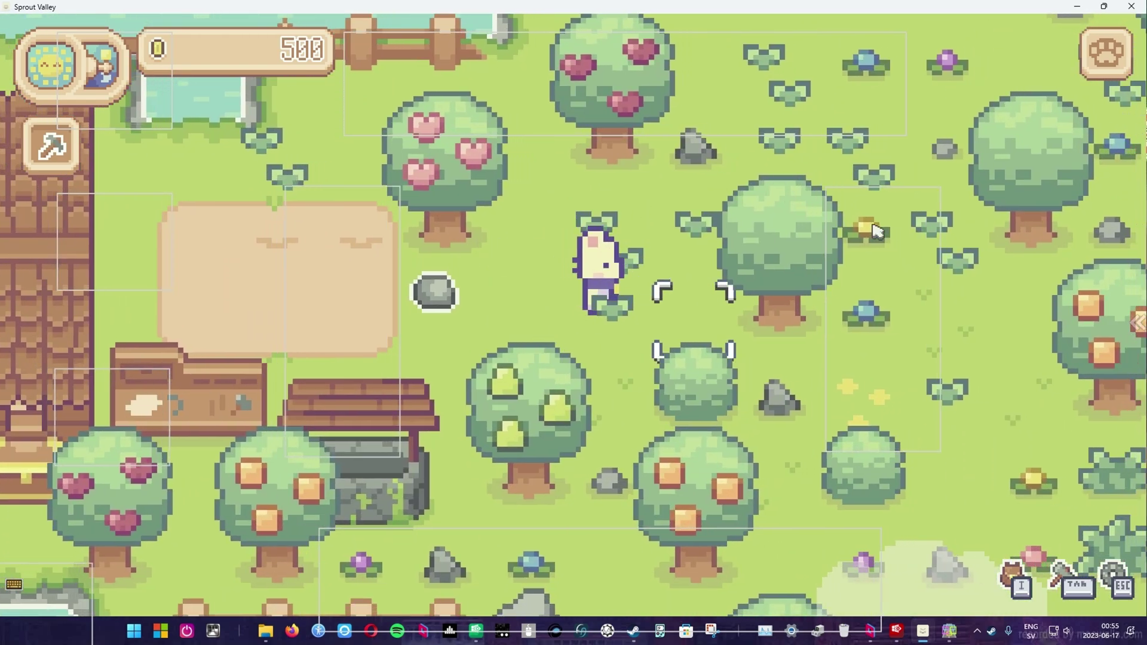
Step: Steer the character around the meadow among the trees and bushes to try out movement in several directions
key(d)
key(w)
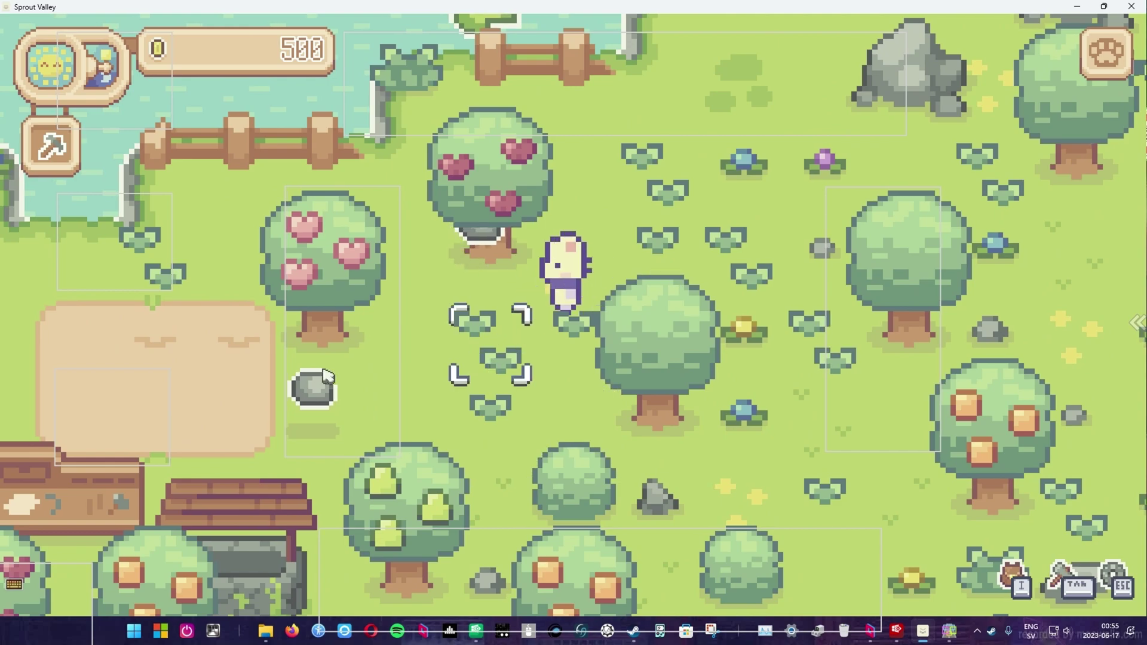
key(a)
key(s)
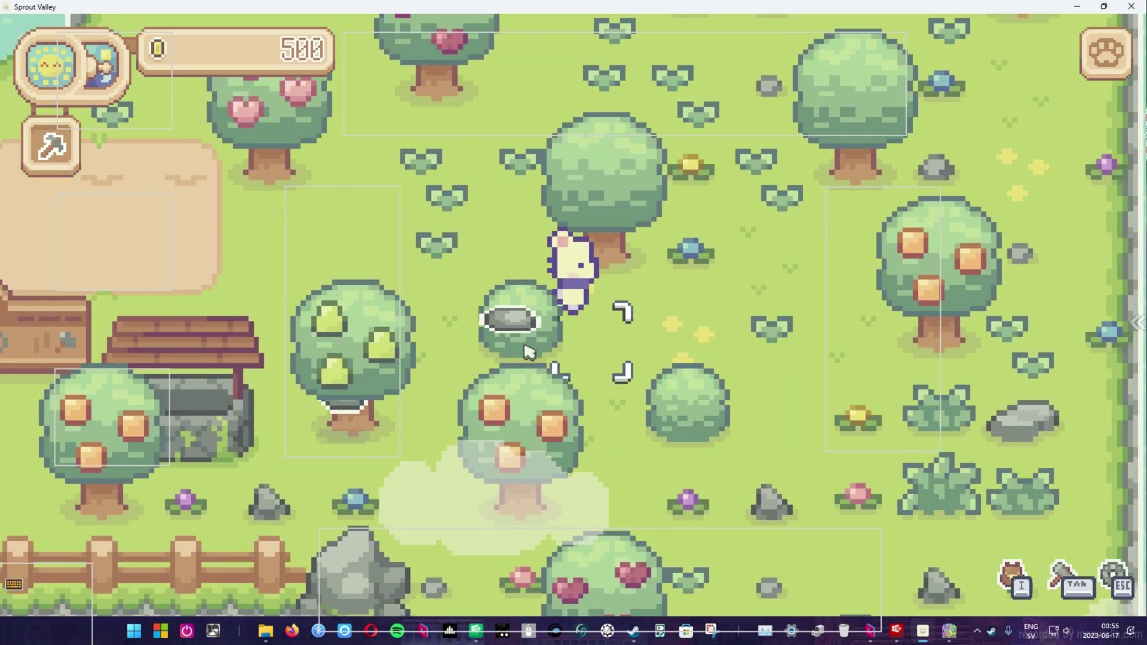
key(a)
key(s)
key(d)
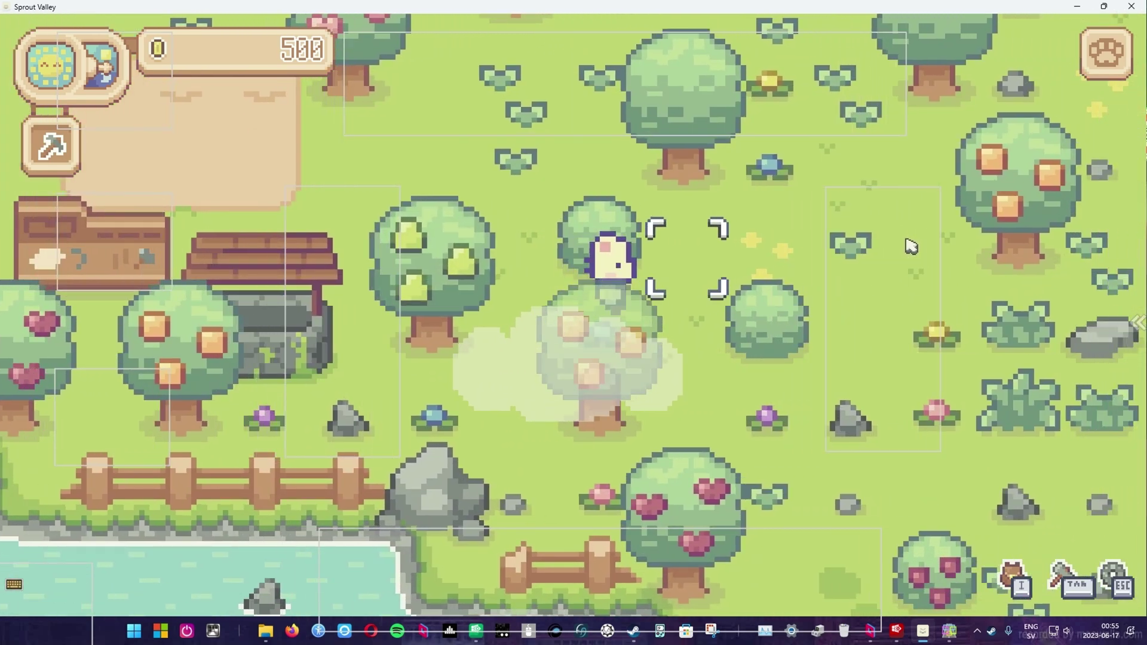
key(d)
key(a)
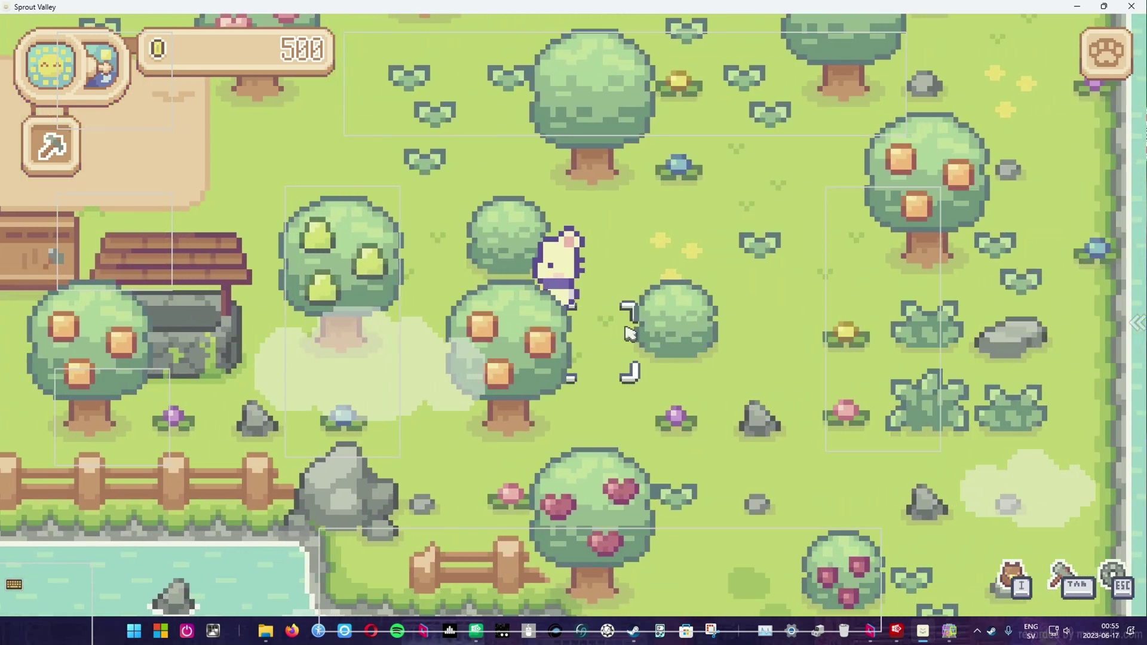
key(d)
click(588, 289)
key(w)
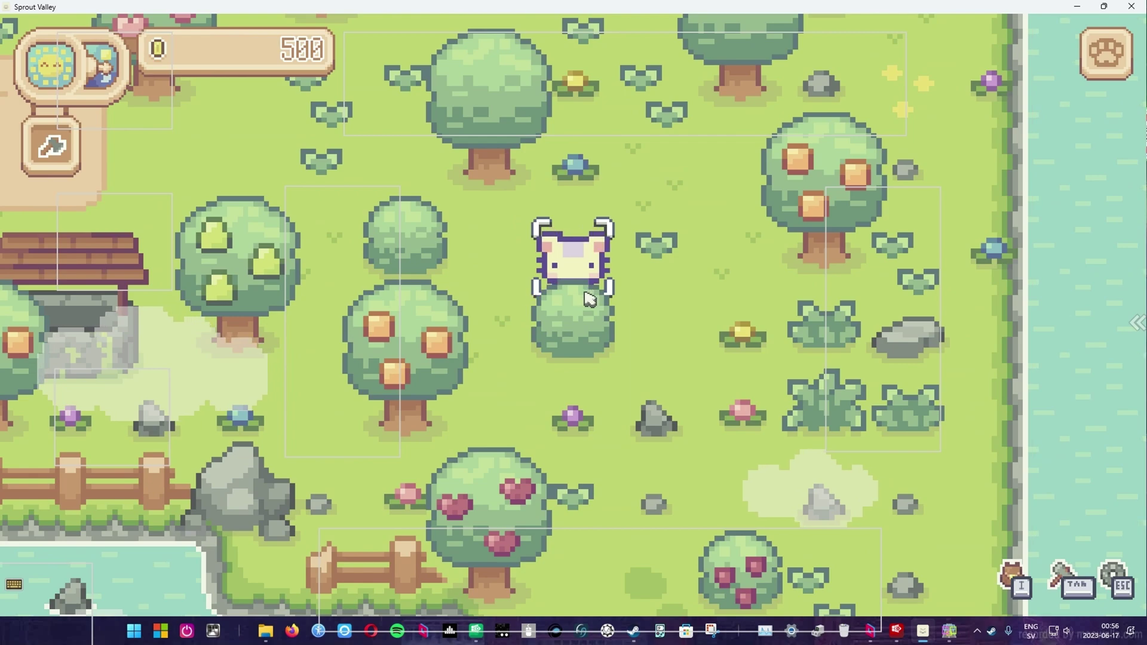
click(1081, 583)
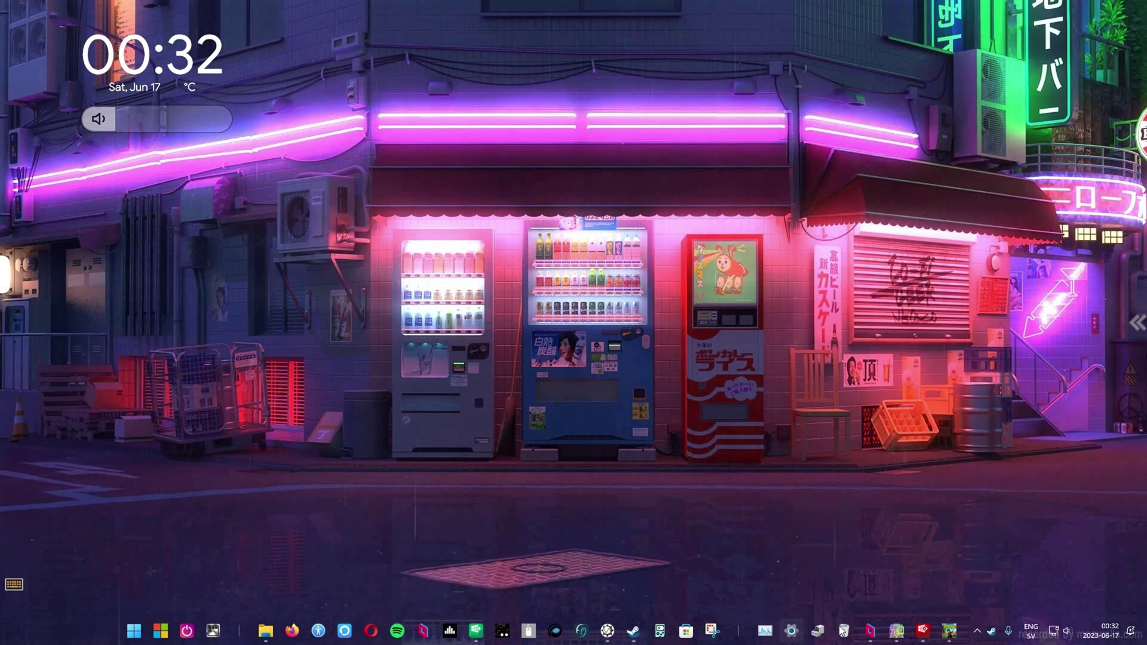
Step: Switch to Alt Controller, reposition its window and open the screen regions editor
click(896, 632)
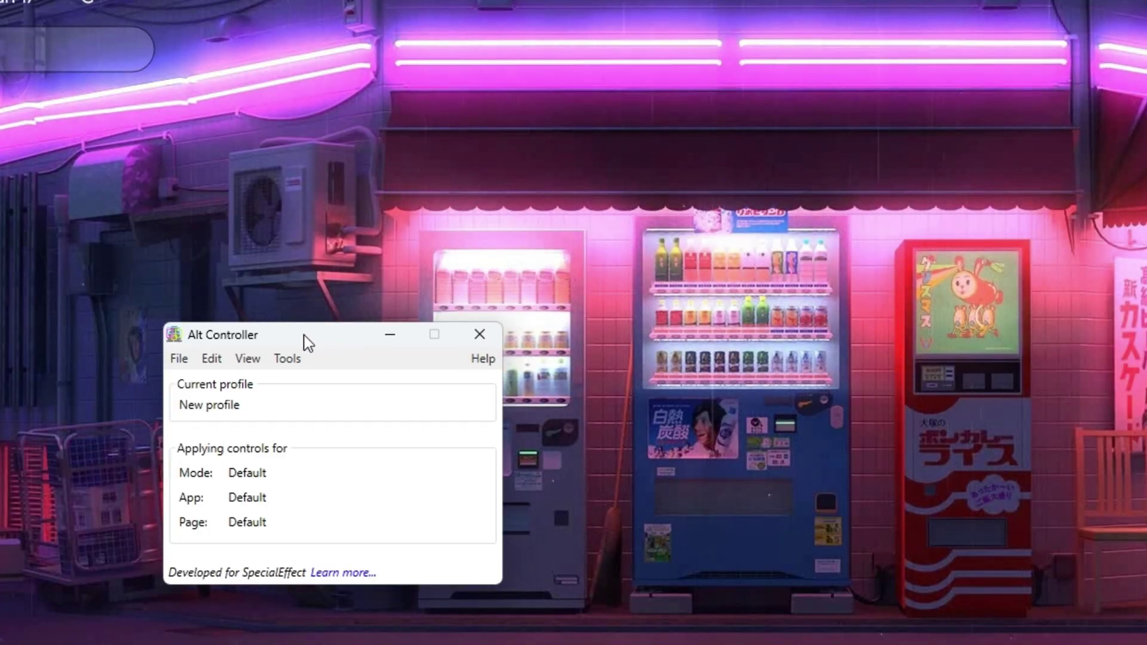
drag(314, 293, 415, 228)
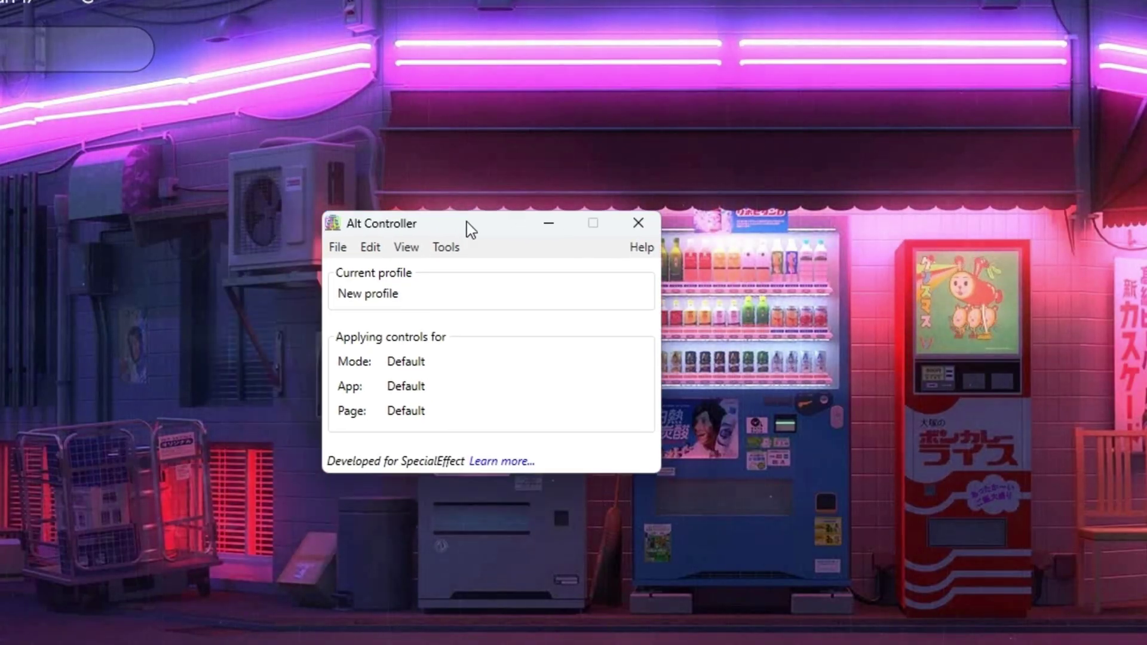
click(379, 239)
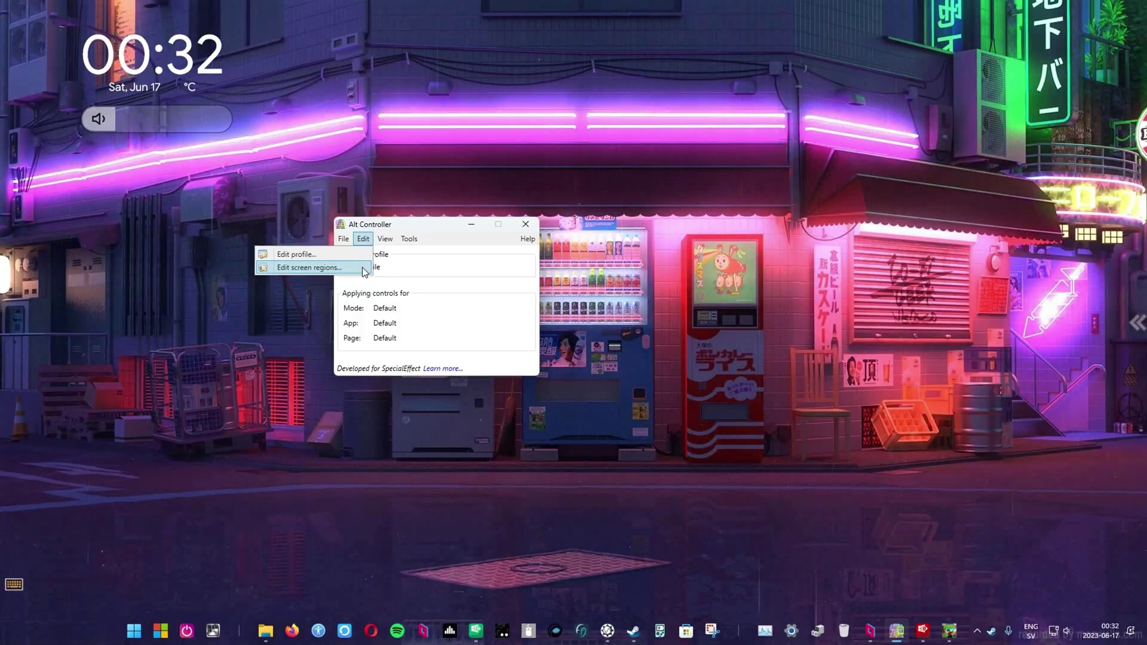
click(281, 294)
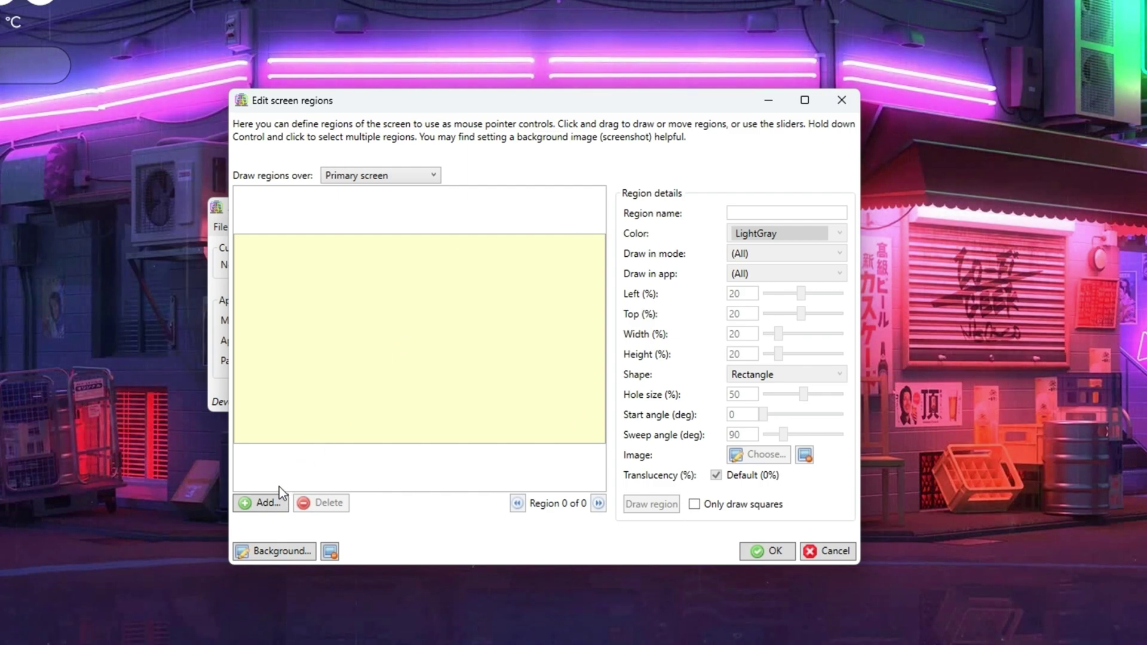
Step: Add a rectangular screen region 10% wide and 49% high, placed at about 17% left and 25% top
click(274, 501)
drag(285, 269, 331, 340)
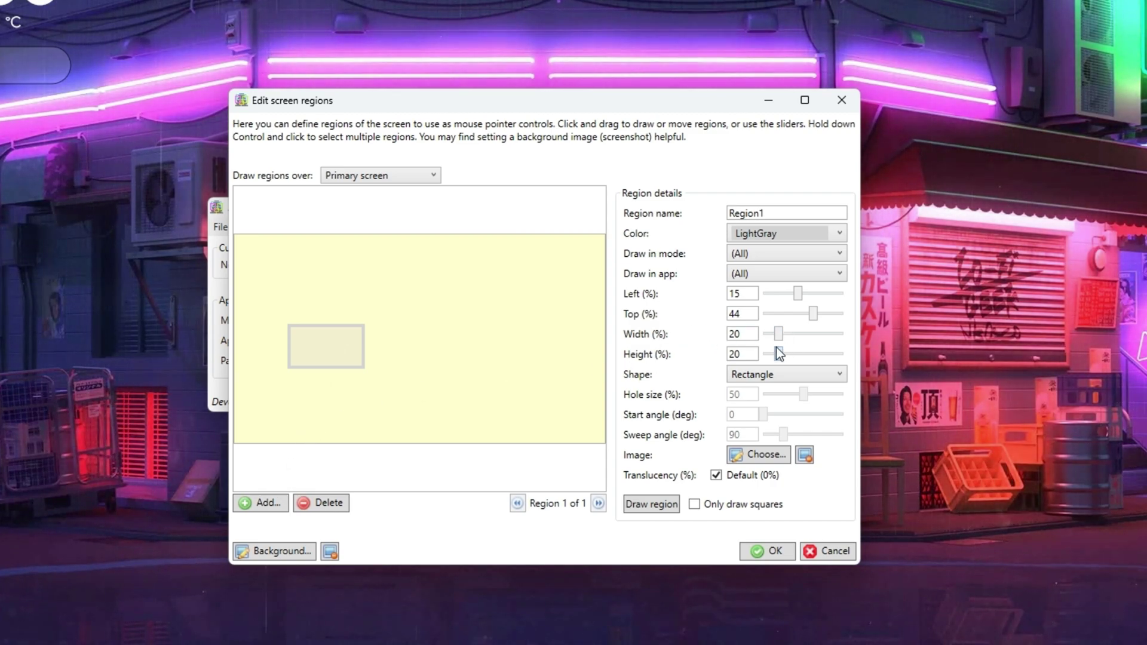
drag(781, 353, 800, 353)
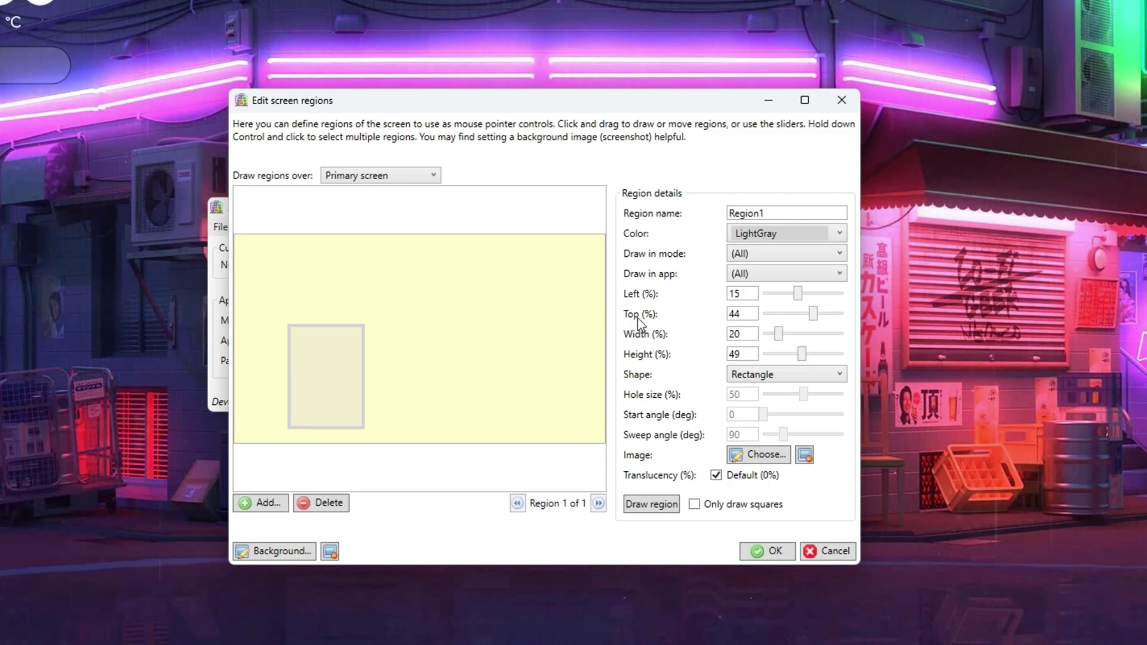
click(771, 332)
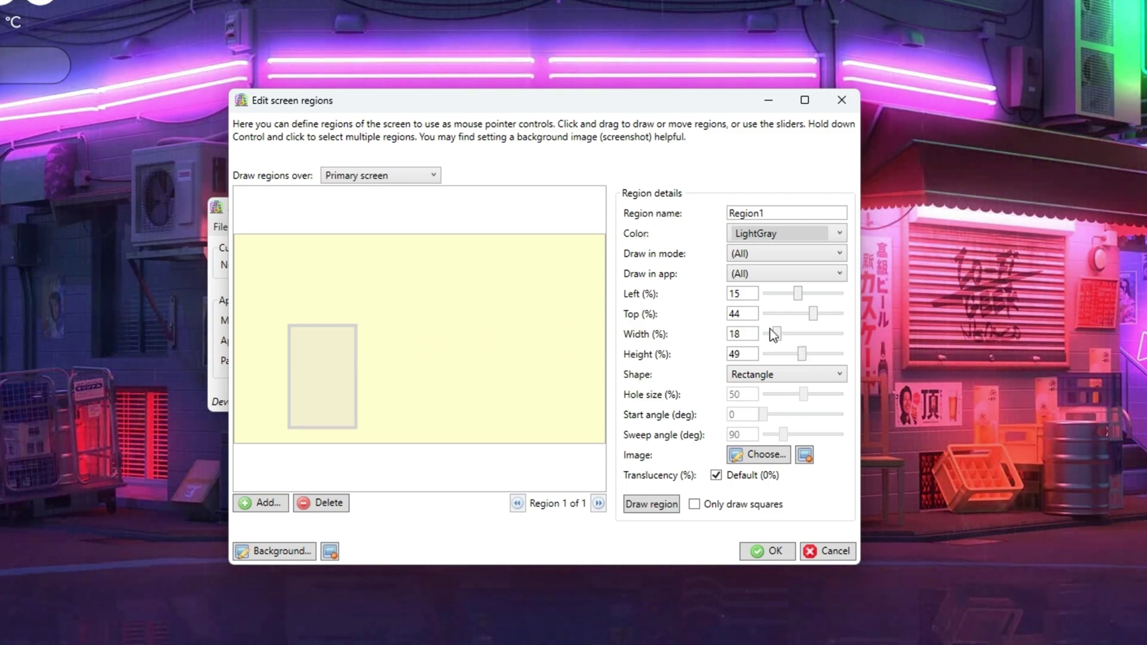
click(766, 336)
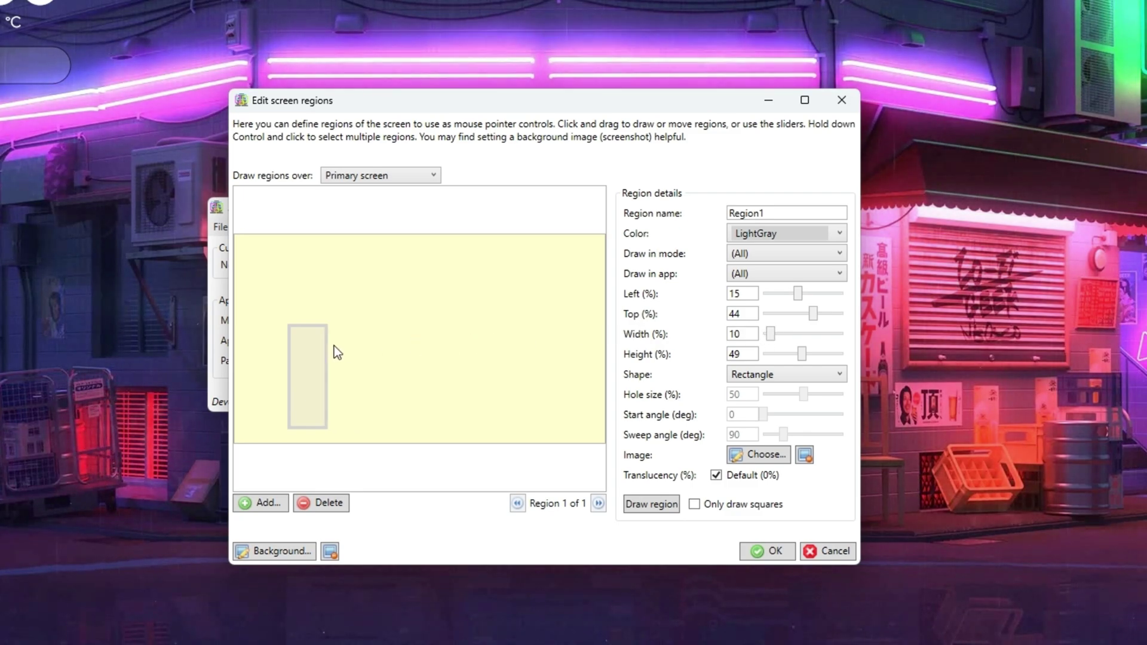
drag(317, 329, 324, 288)
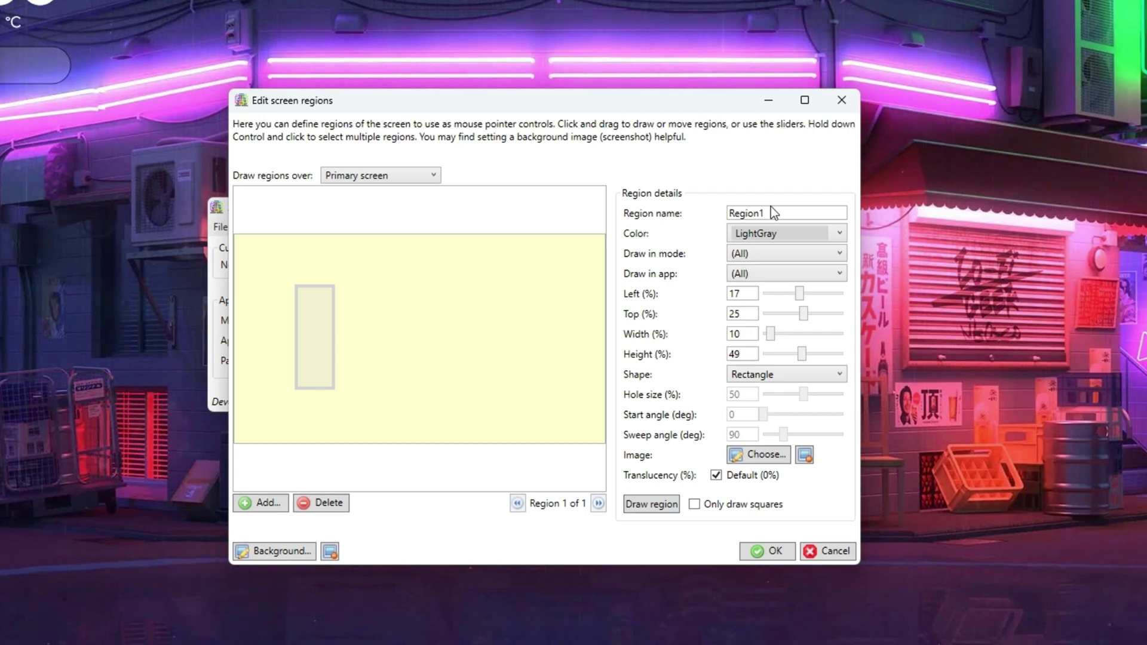
Step: Rename the first region as A
click(776, 213)
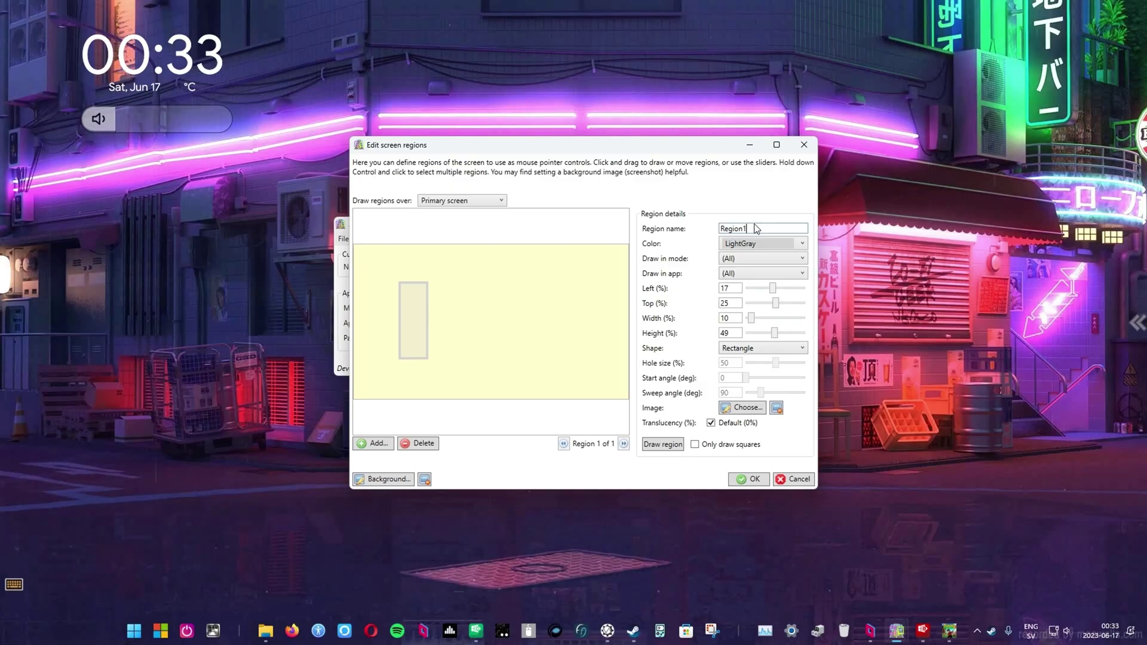
click(14, 584)
click(147, 543)
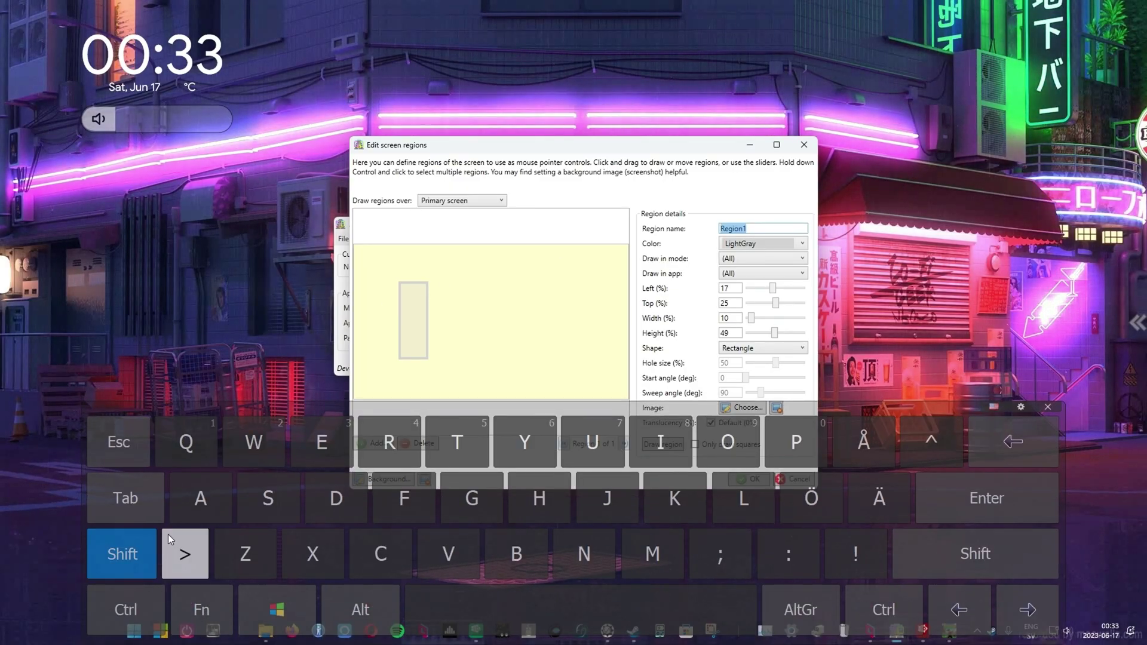
click(204, 493)
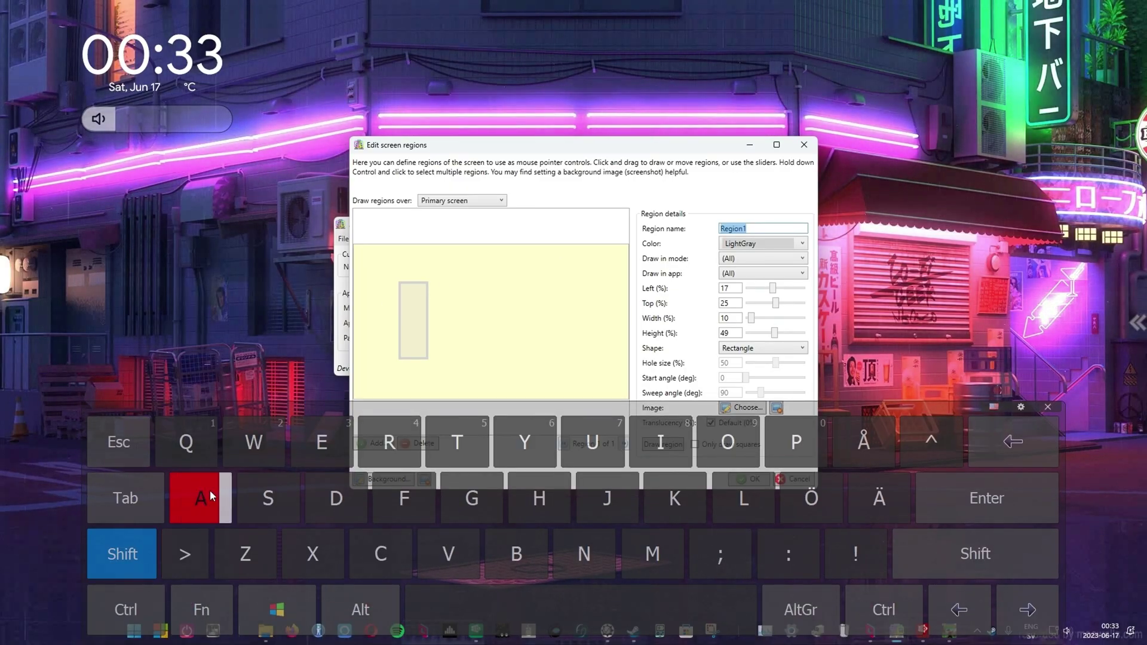
click(608, 149)
click(691, 196)
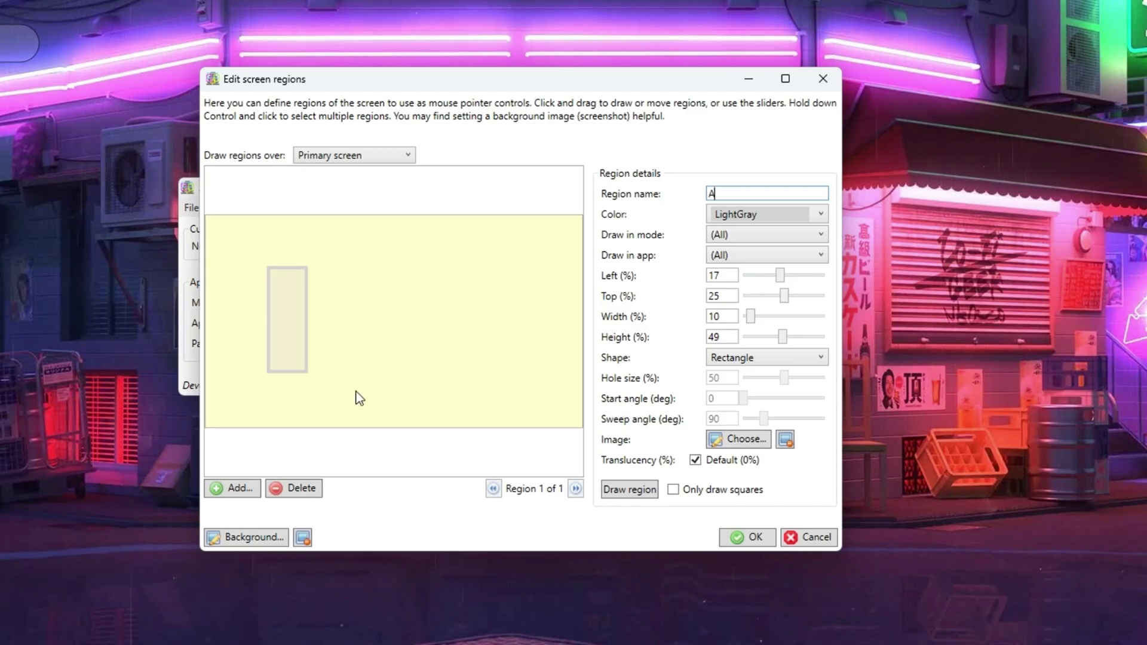
Step: Add a second region named D at about 72% left and 26% top, and move region A to about 25% left
click(239, 492)
click(240, 490)
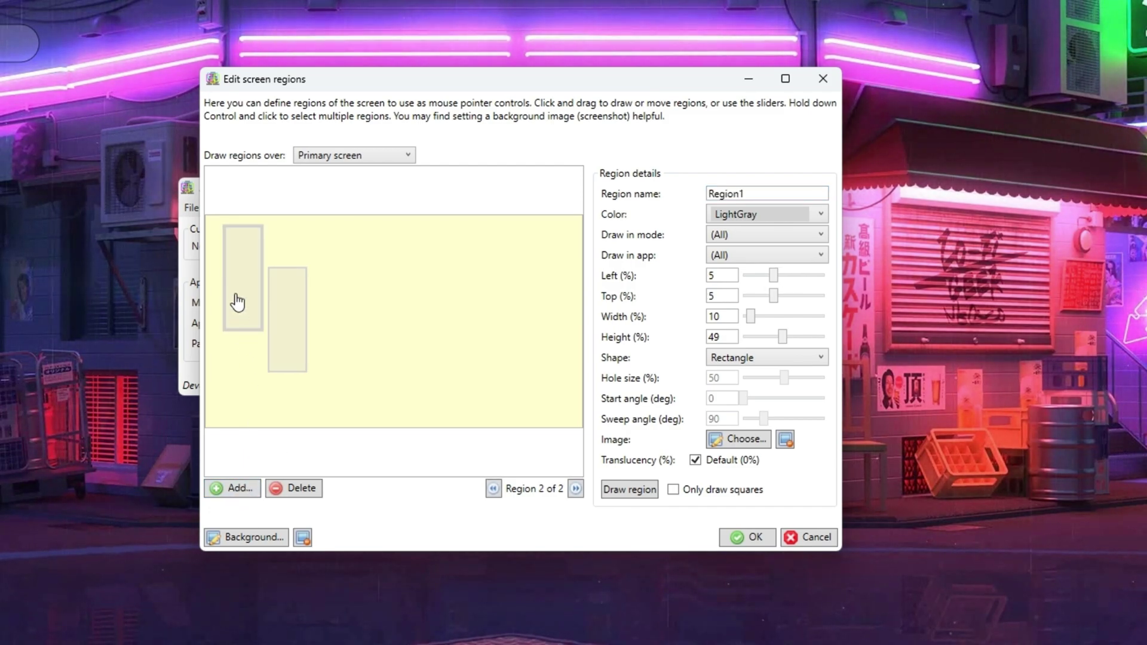
drag(236, 299, 522, 285)
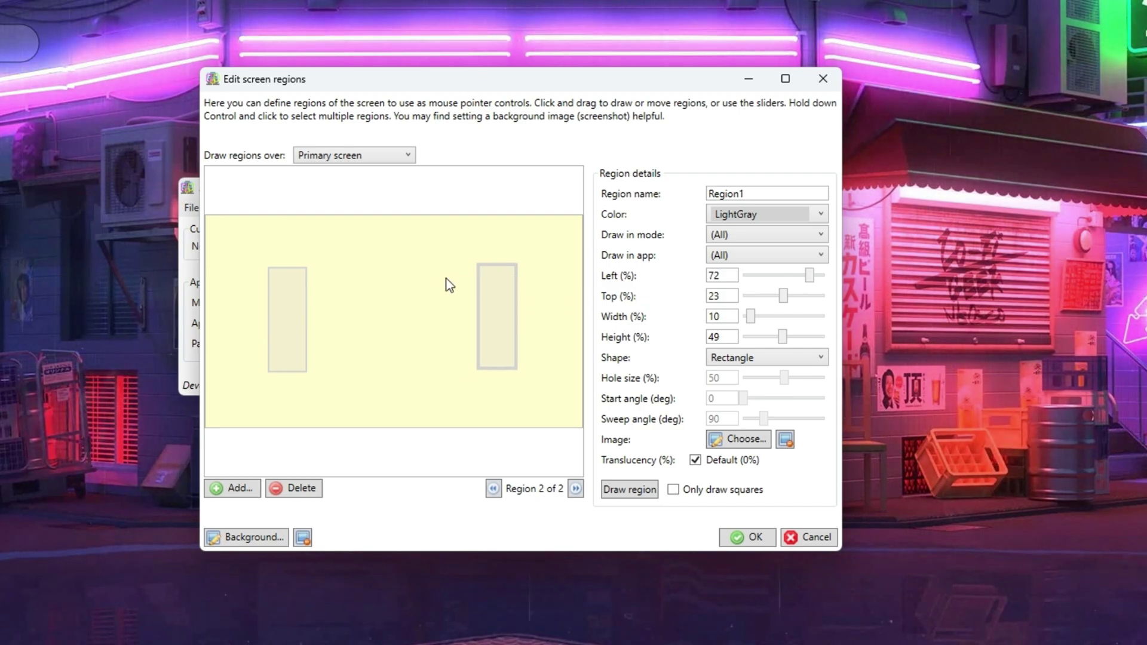
drag(295, 289, 320, 328)
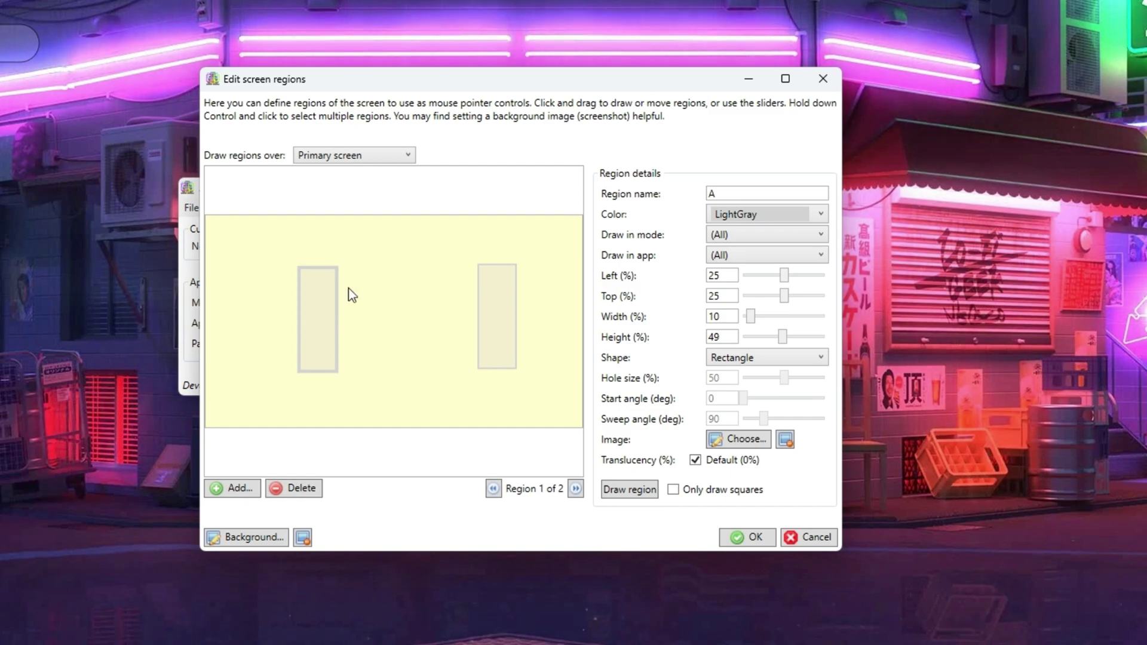
drag(496, 321, 498, 328)
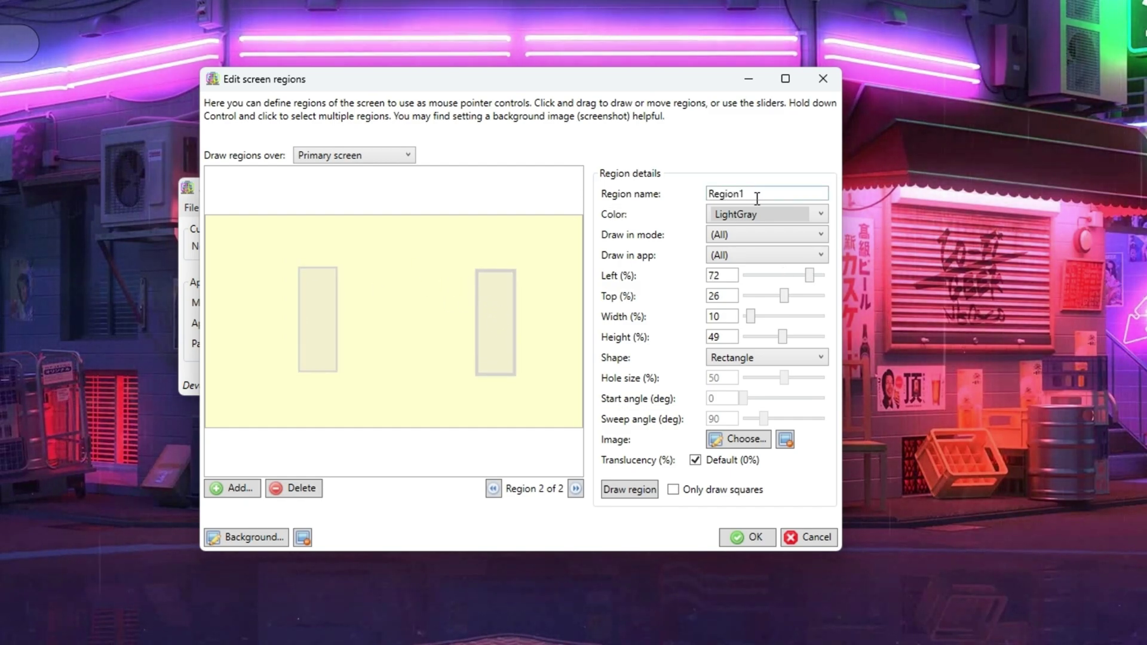
double_click(734, 194)
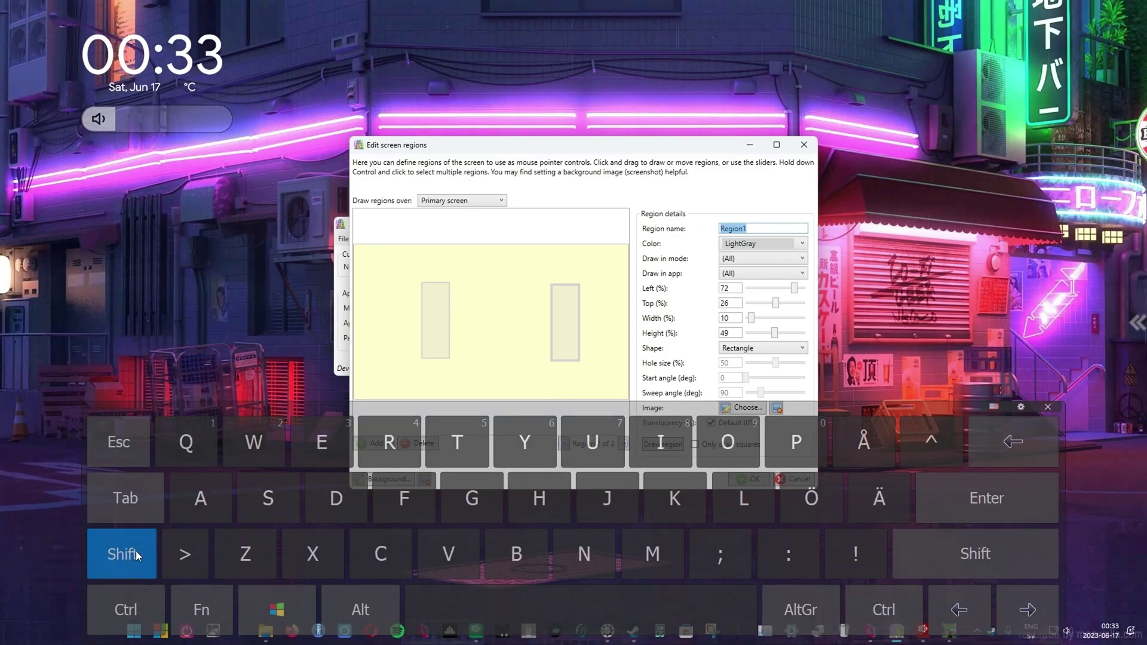
text(D)
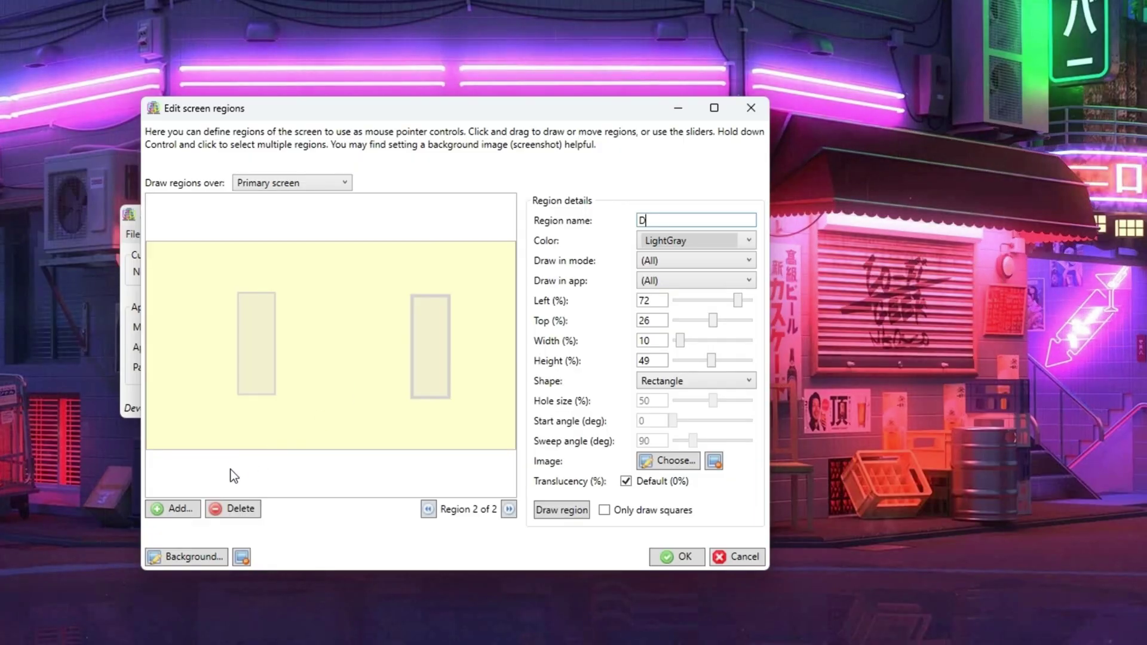
Step: Add a third region near the upper edge of the screen layout and widen it to 49%
click(177, 507)
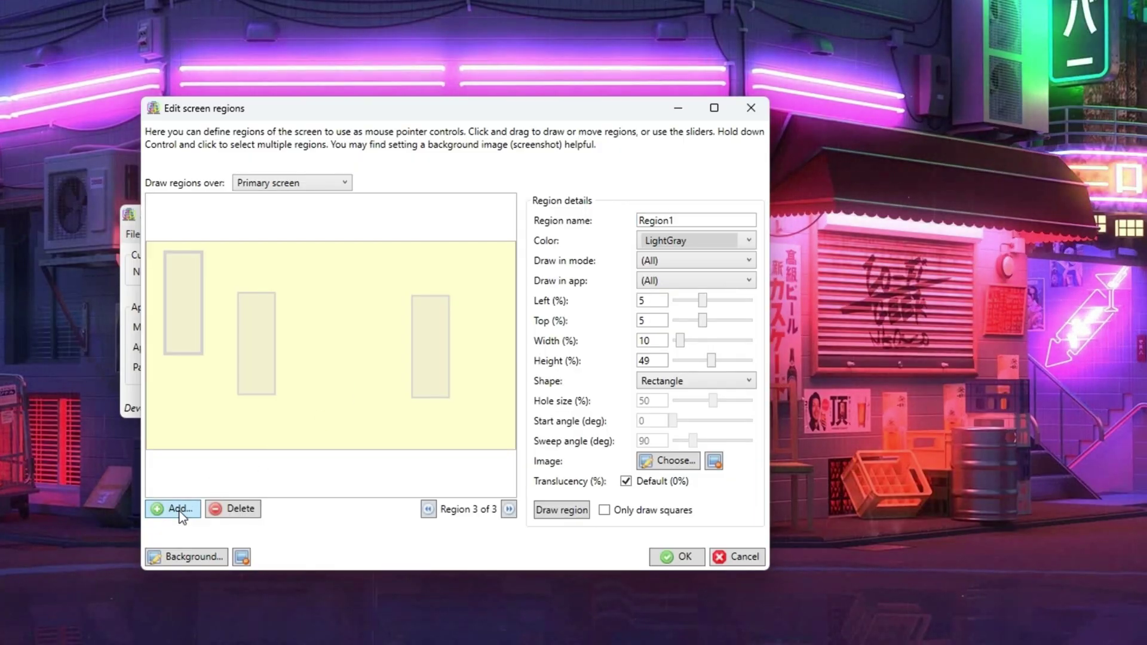
drag(179, 303, 295, 285)
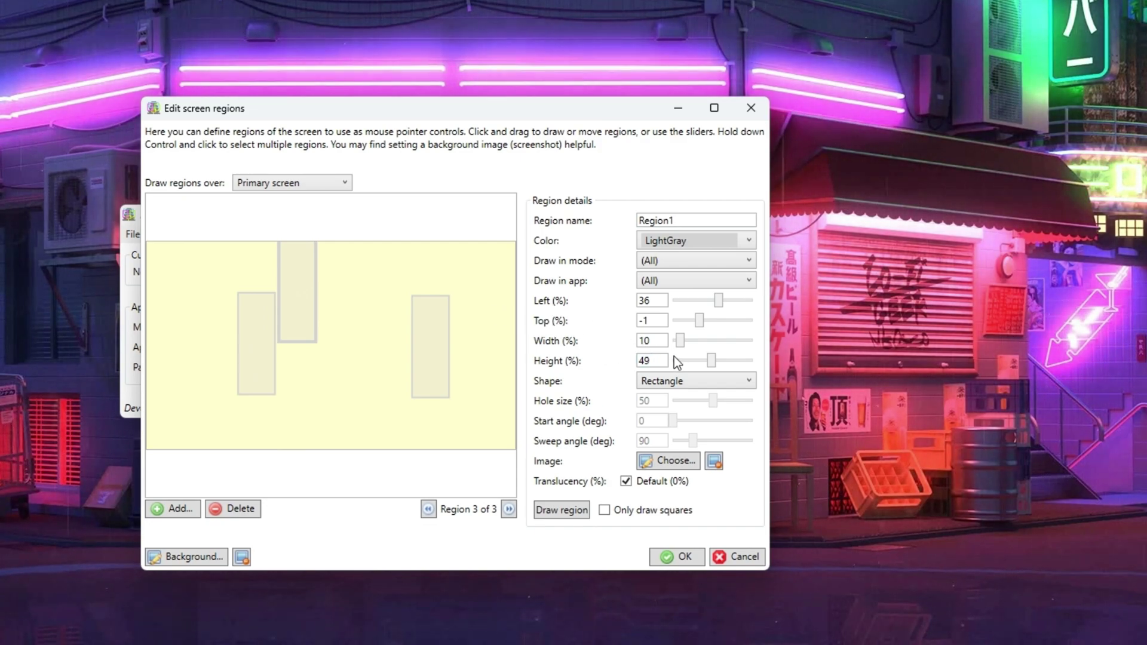
scroll(701, 355, down, 1)
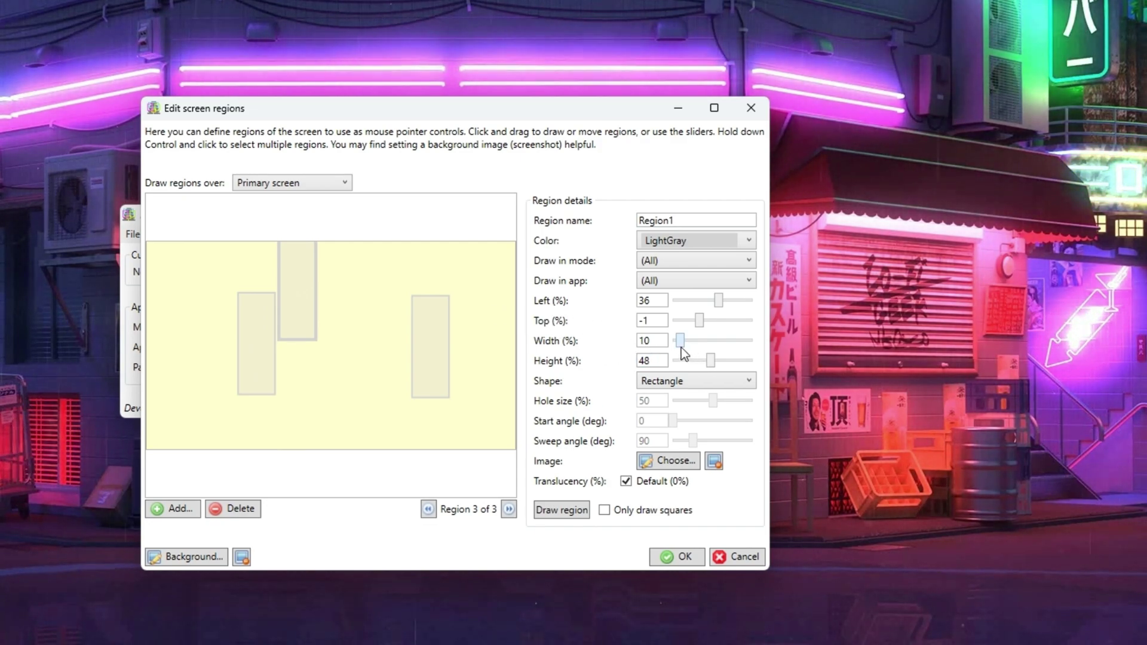
drag(680, 340, 716, 340)
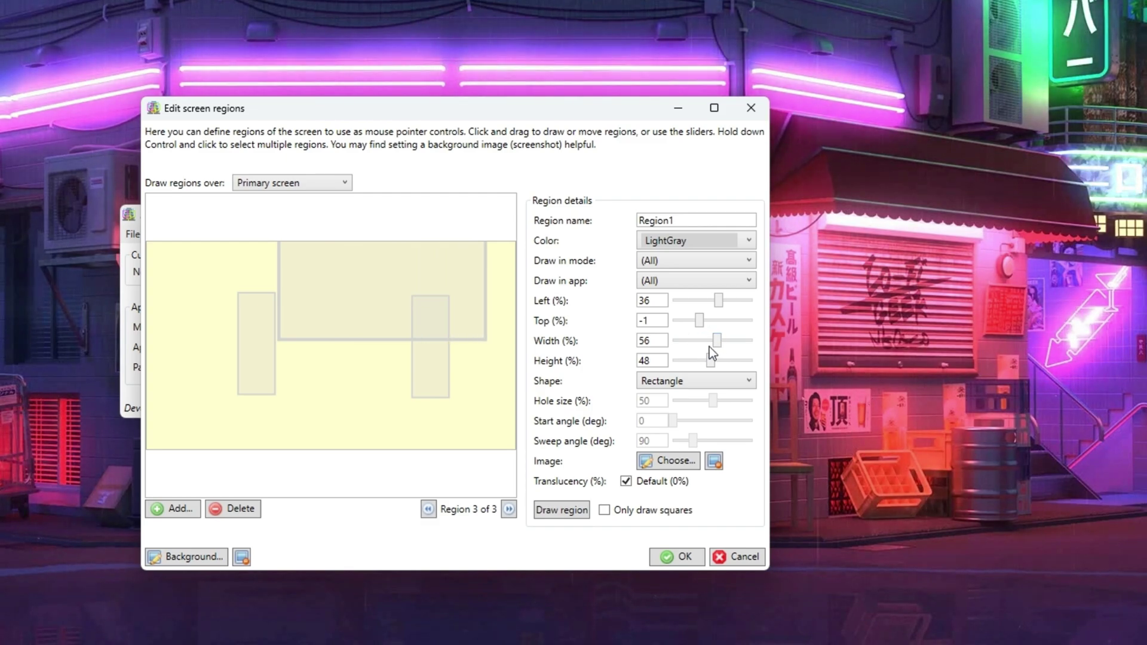
scroll(707, 340, down, 3)
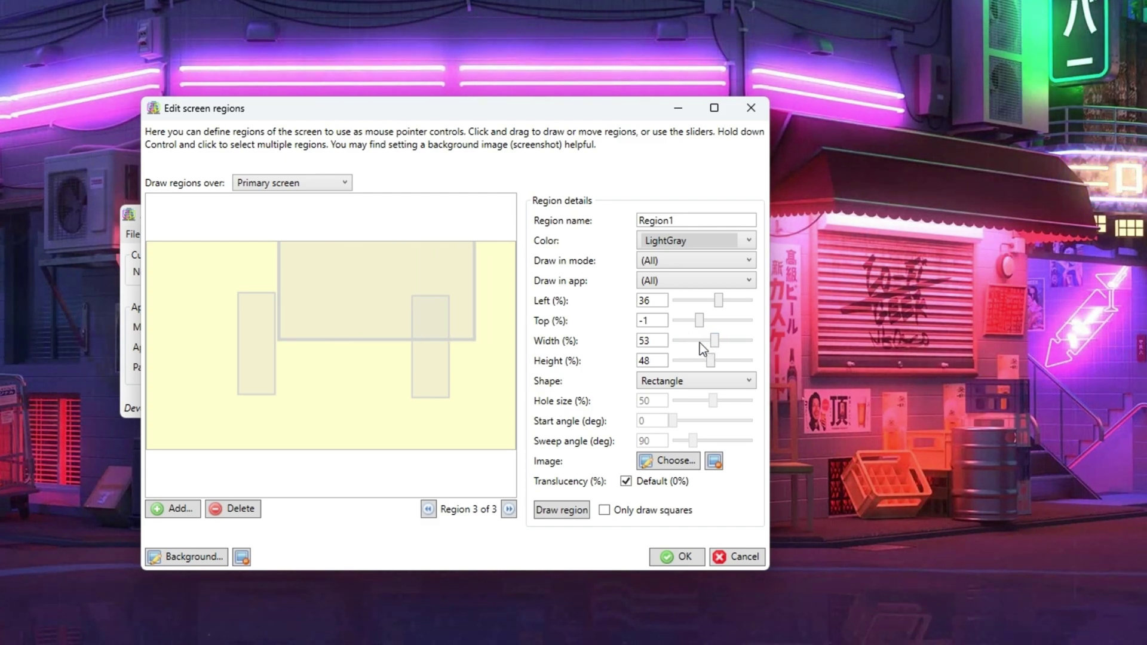
scroll(696, 340, down, 3)
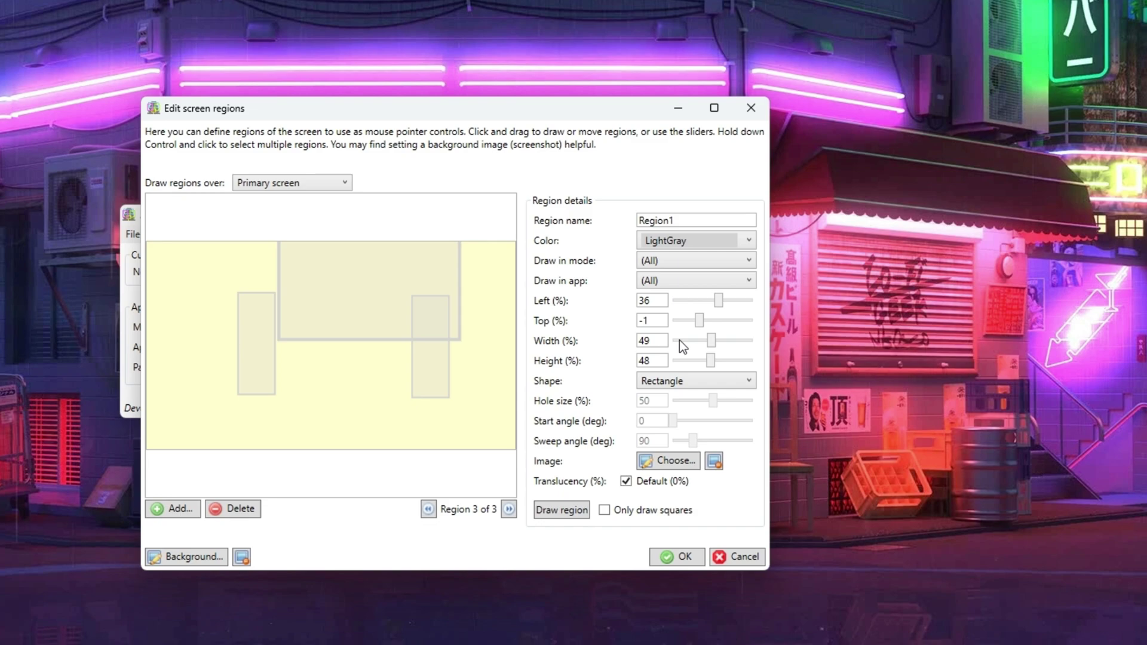
scroll(696, 357, down, 1)
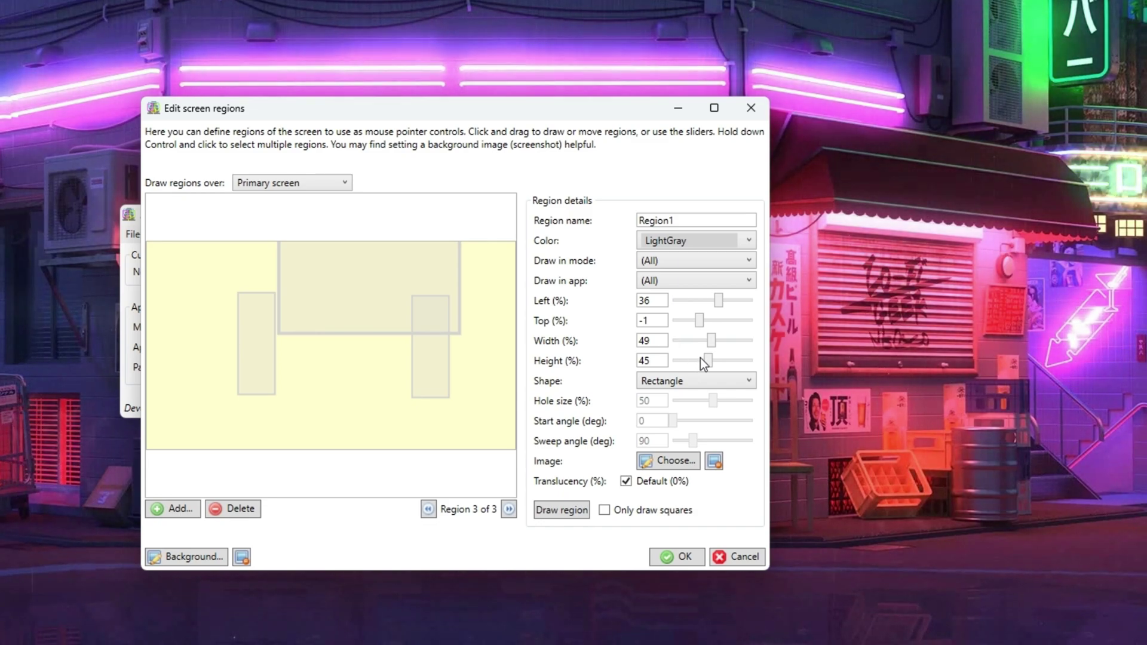
Step: Move the third region to about 30% left and 5% top, and set its height to 15%
drag(710, 361, 674, 361)
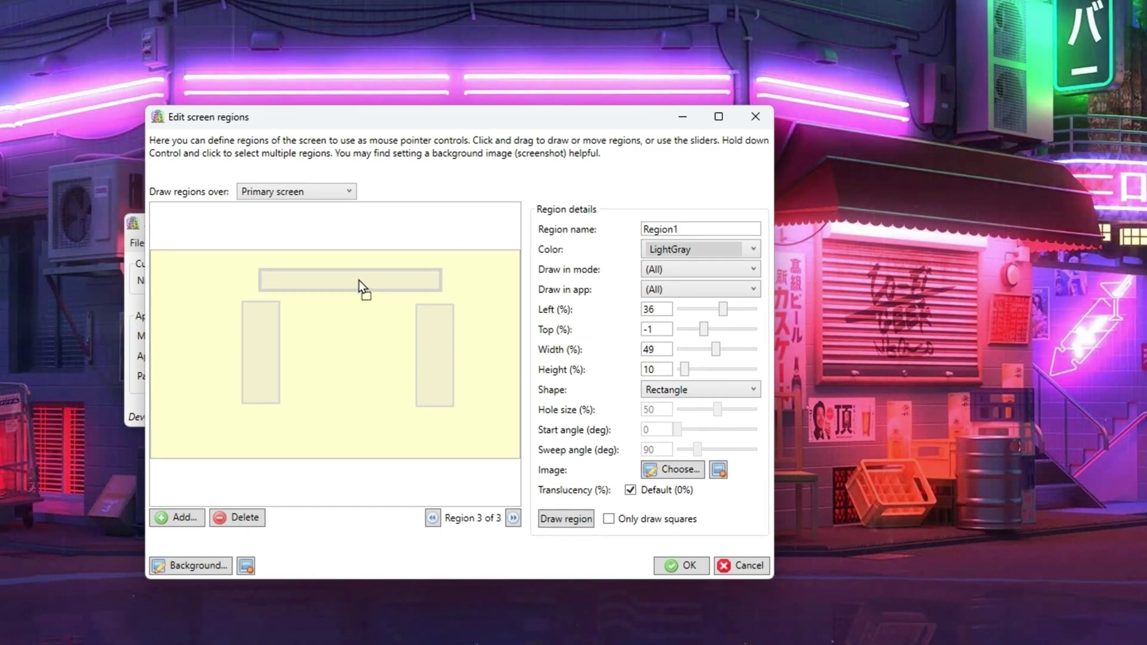
drag(357, 276, 357, 268)
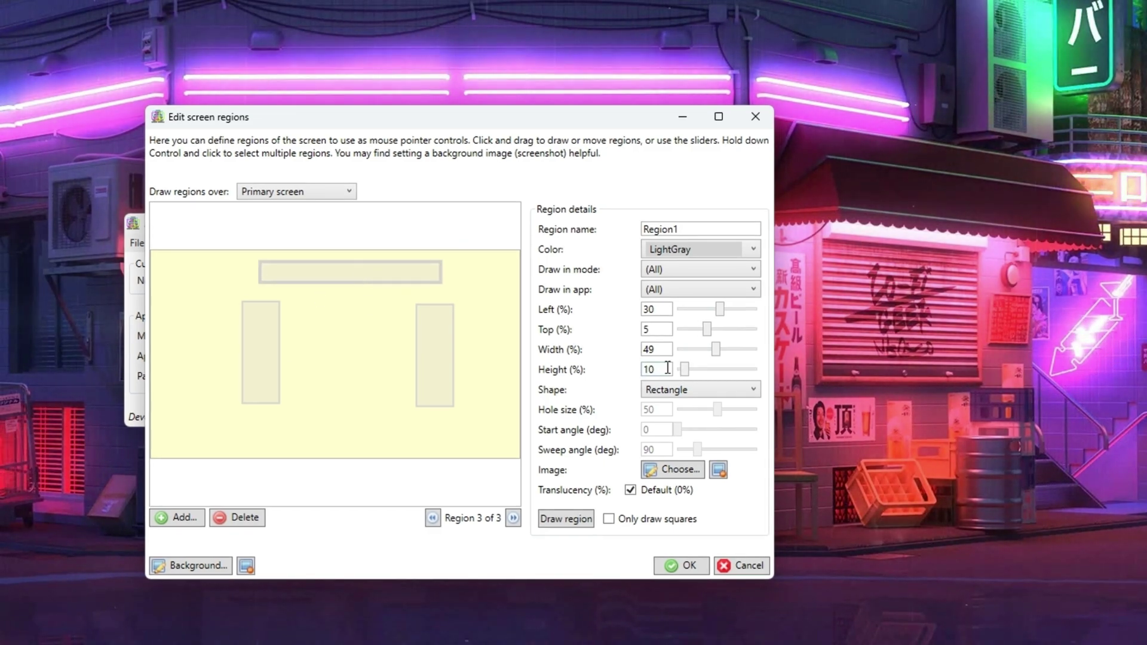
drag(680, 360, 690, 361)
scroll(680, 368, down, 8)
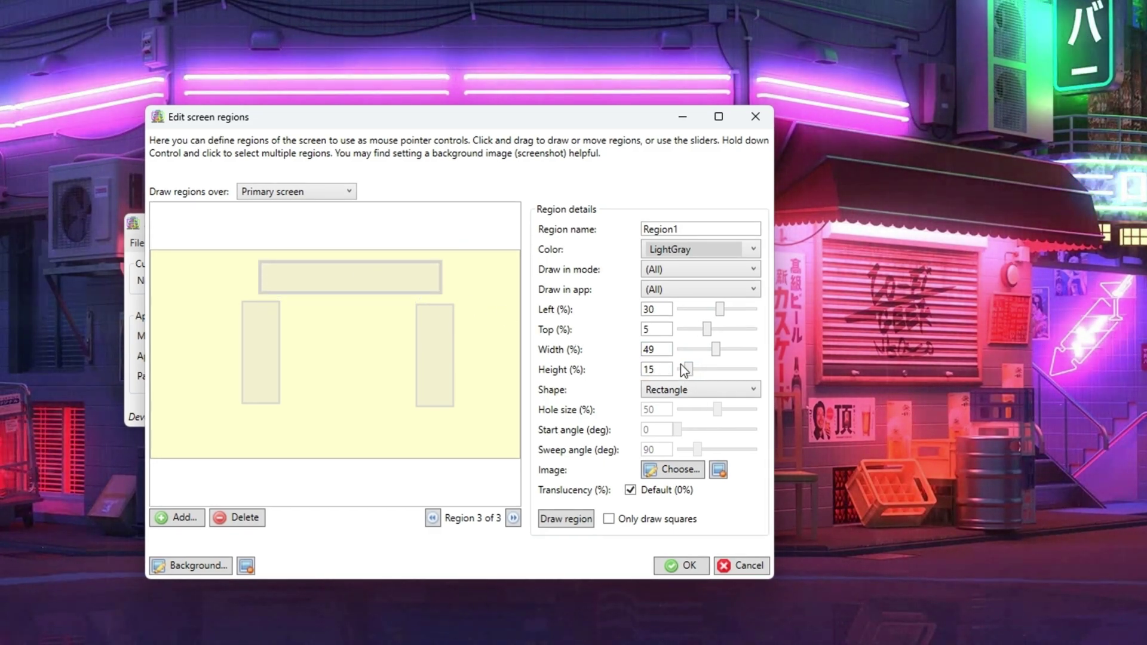
Step: Set the third region's height to 16% and rename the region as W
drag(414, 292, 415, 295)
click(269, 320)
click(394, 284)
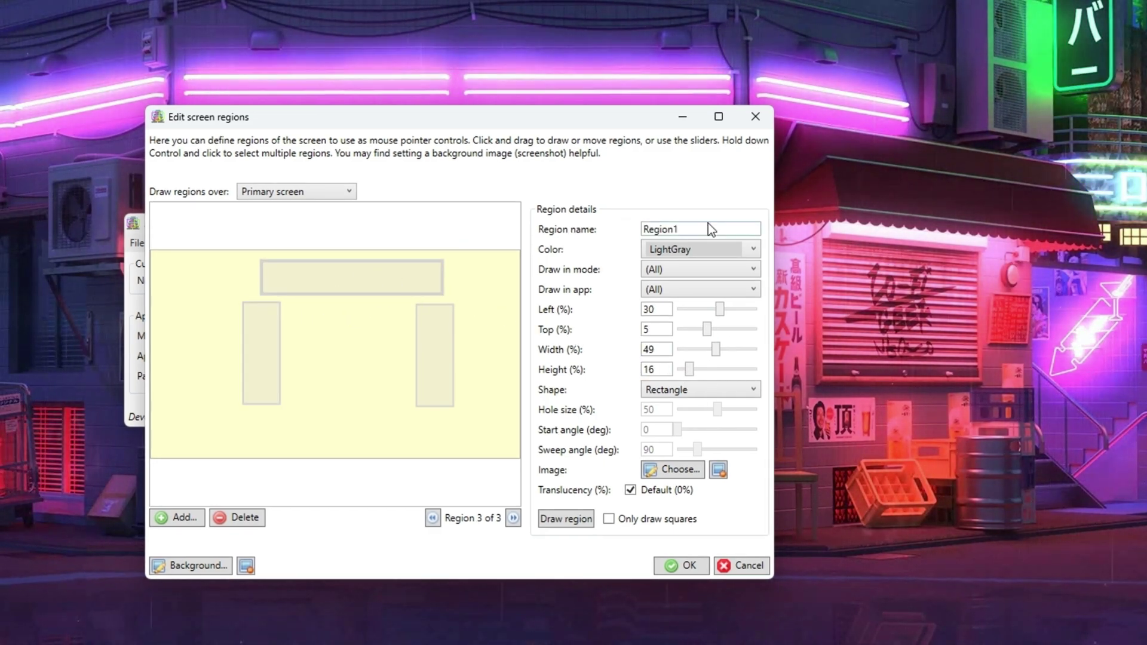
double_click(690, 228)
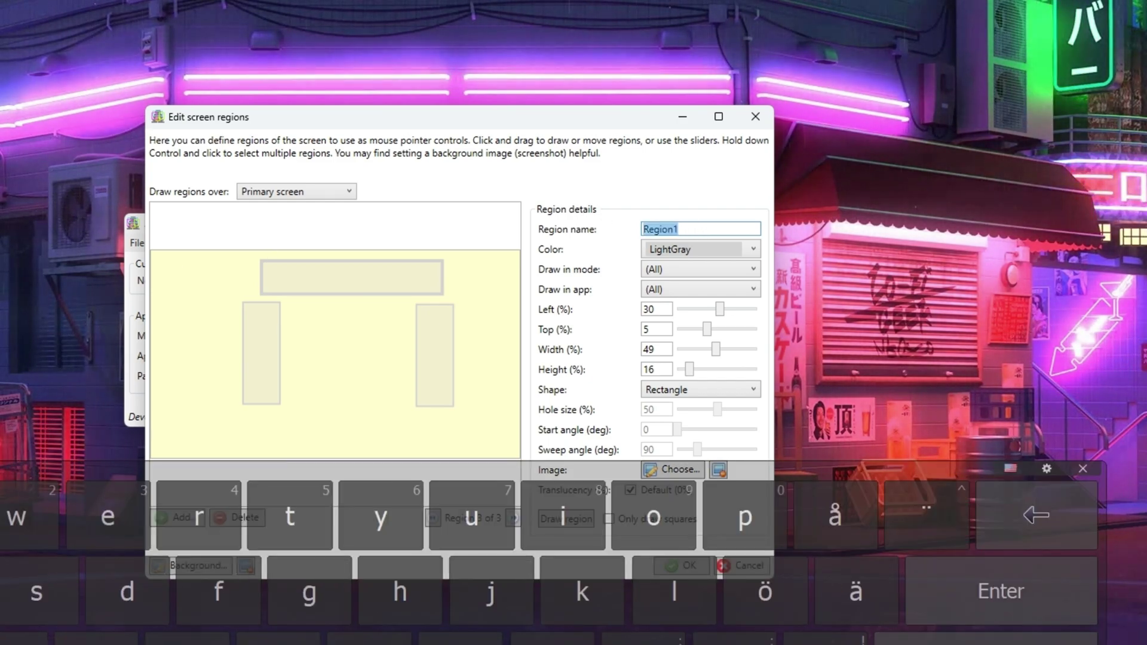
text(W)
Step: Add a fourth region at about 28% left and 82% top, and move region A to about 24% left and 25% top
drag(366, 114, 367, 88)
click(177, 492)
drag(224, 257, 309, 416)
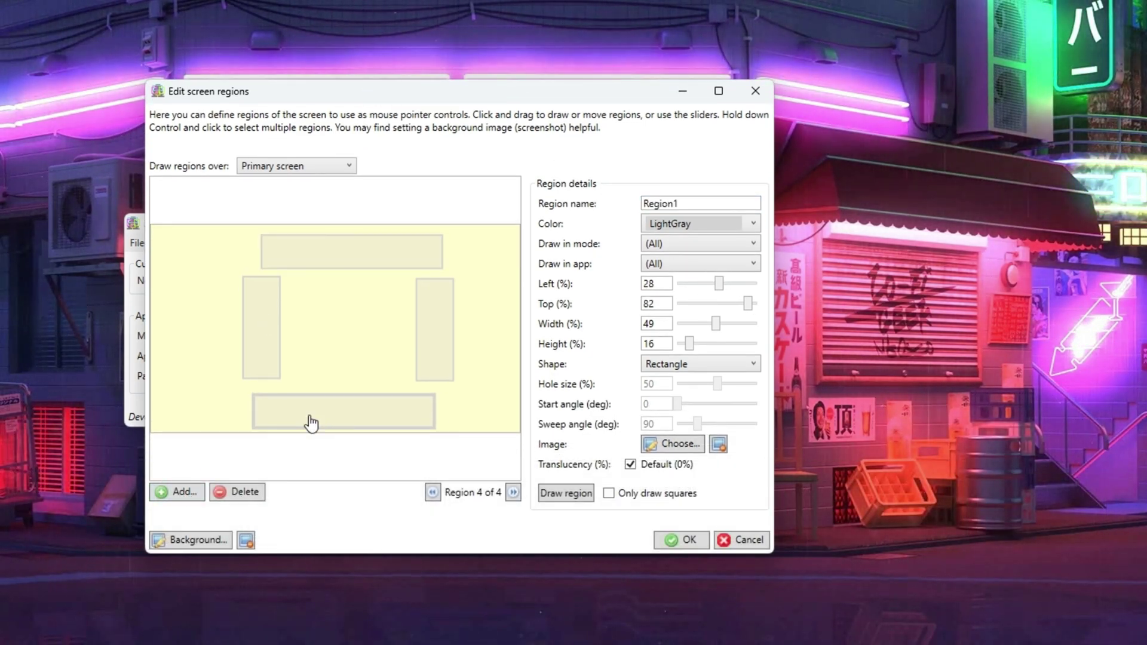
drag(263, 334, 259, 343)
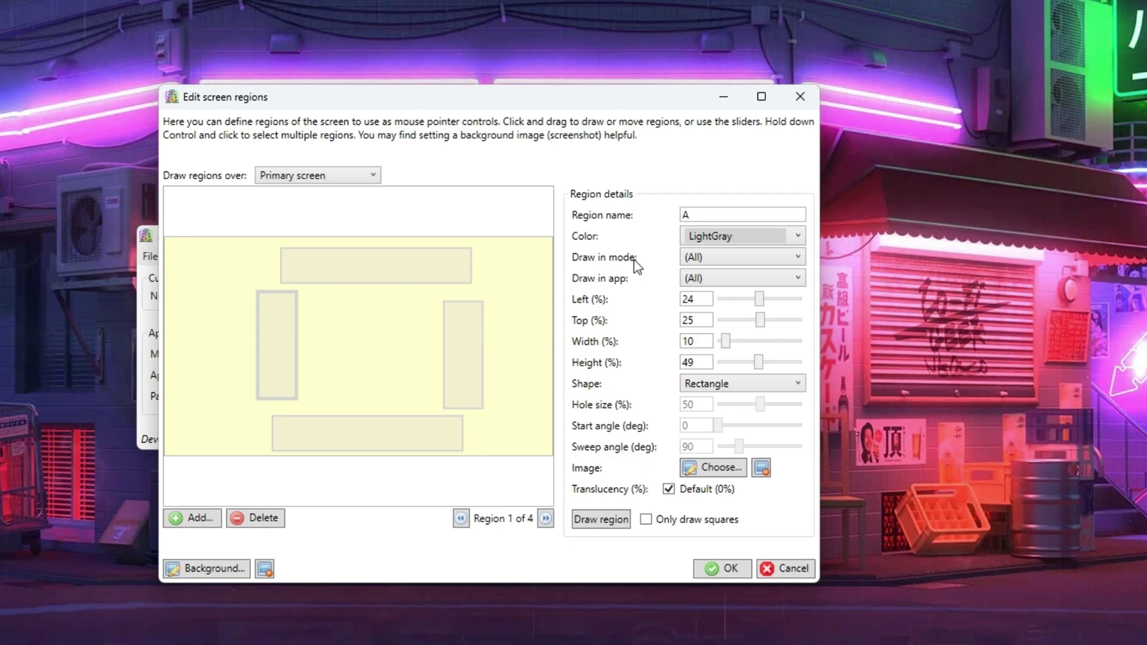
Step: Add a fifth region, reduce its height to 15%, and name it E
click(192, 518)
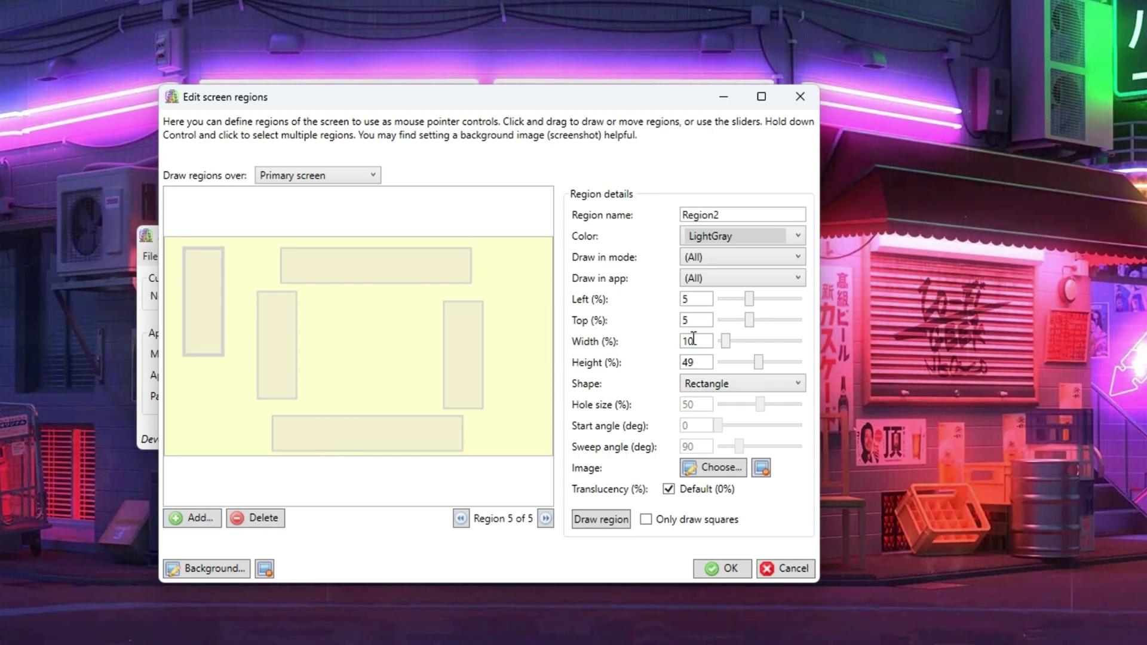
click(737, 361)
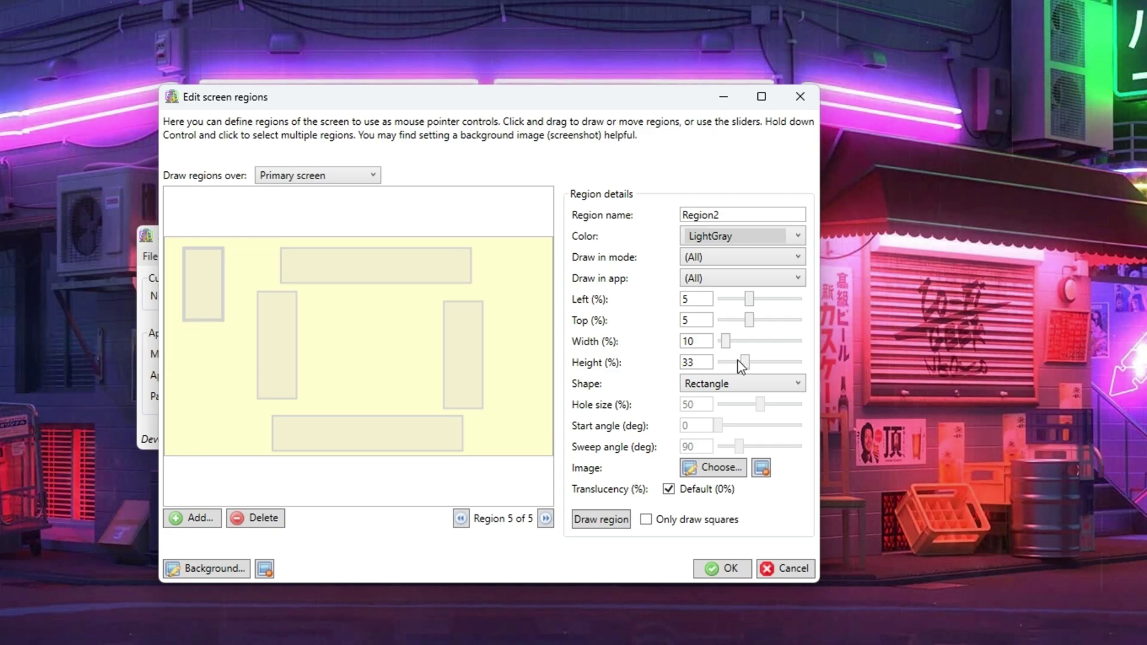
drag(740, 366, 725, 340)
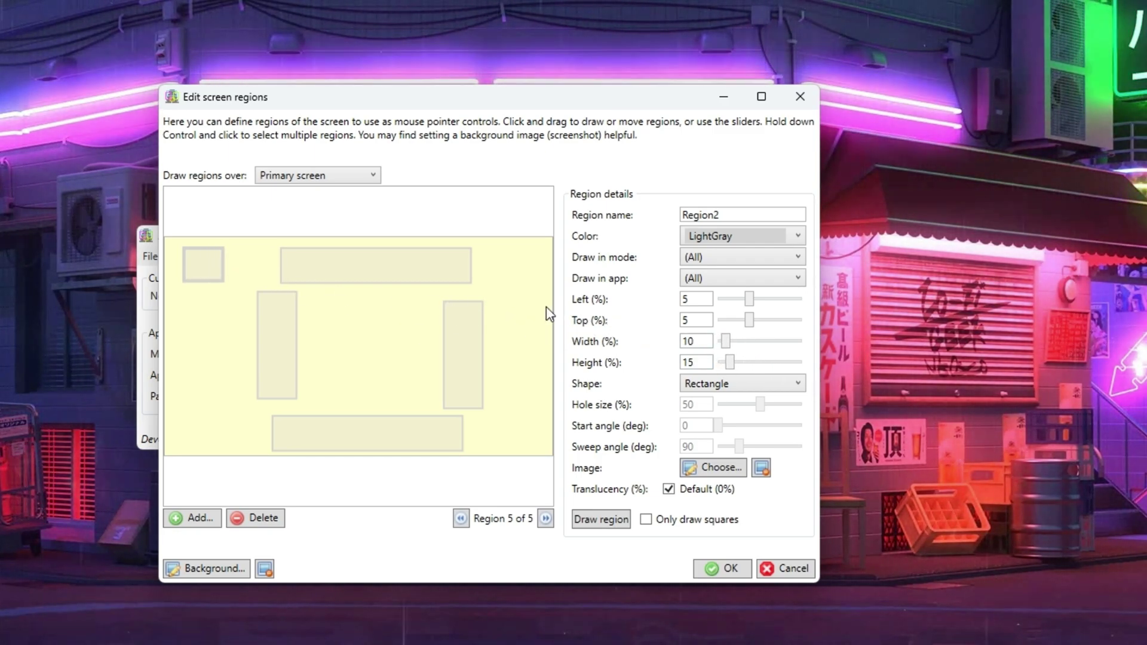
click(733, 215)
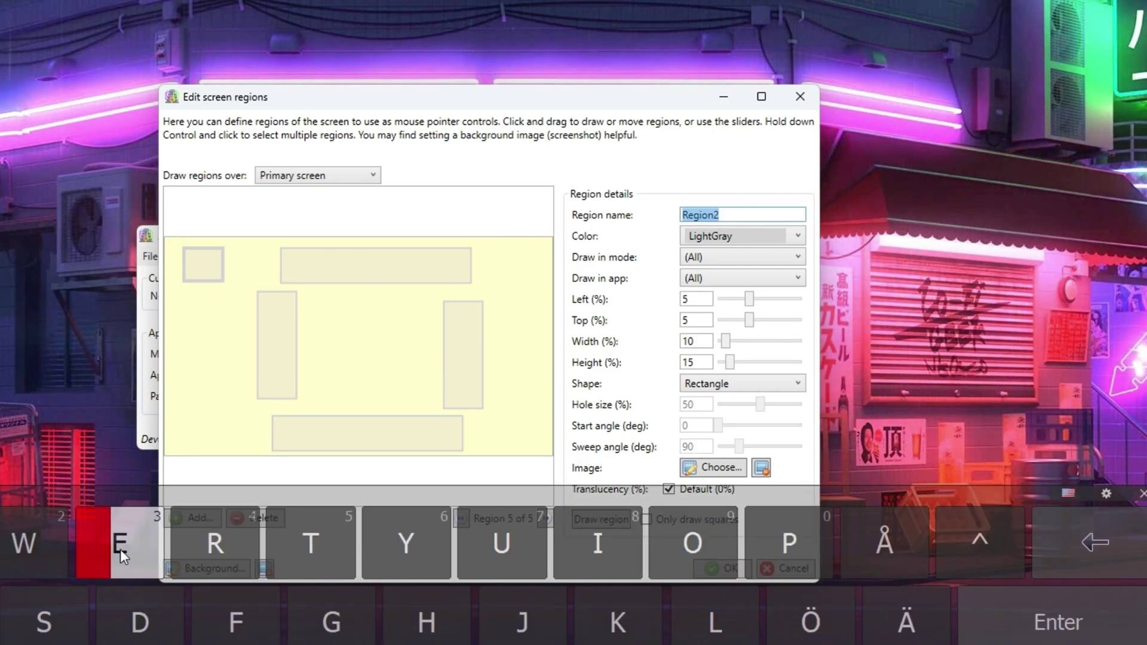
click(120, 549)
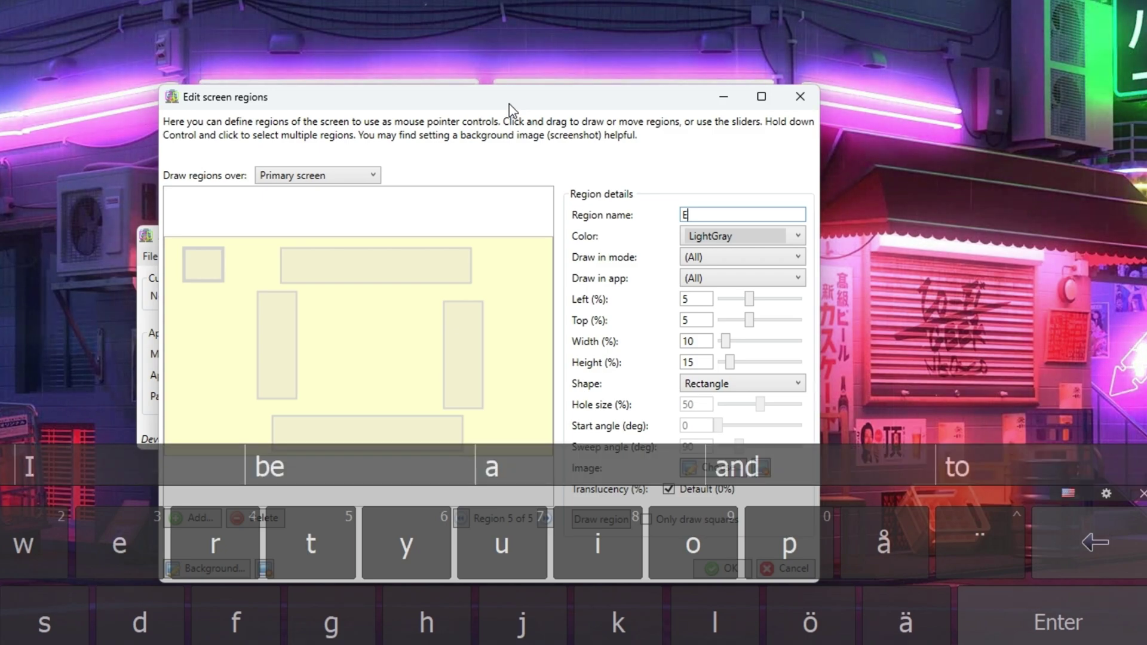
Step: Add a sixth region below region E at about 5% left and 30% top, and name it Q
click(192, 517)
drag(215, 269, 216, 324)
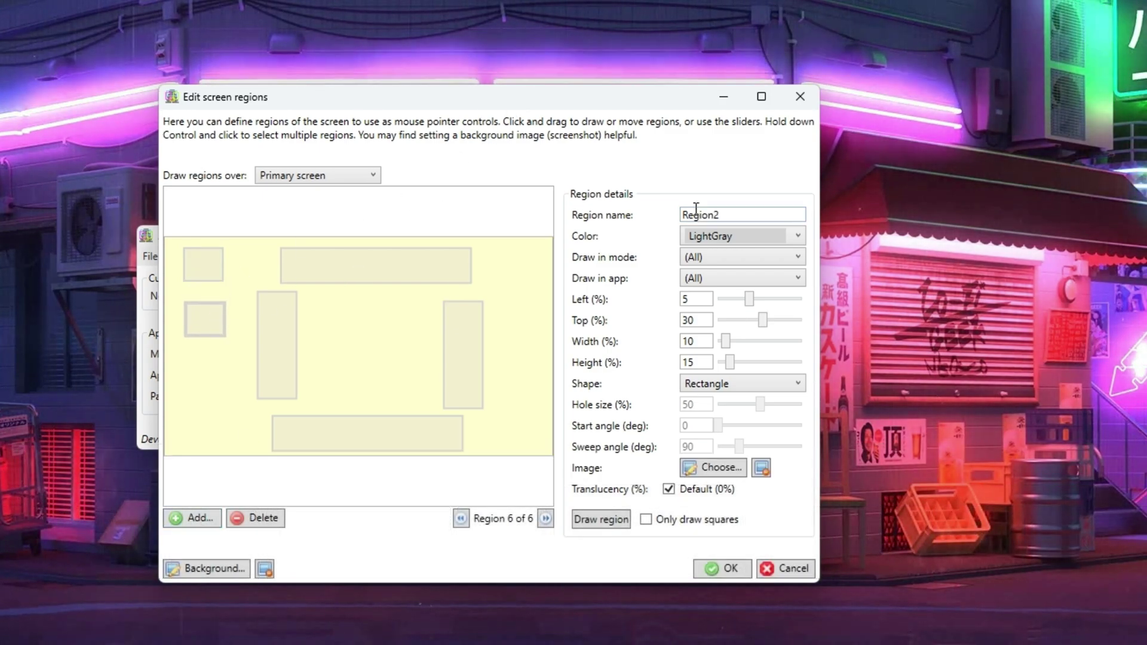
click(695, 207)
text(Q)
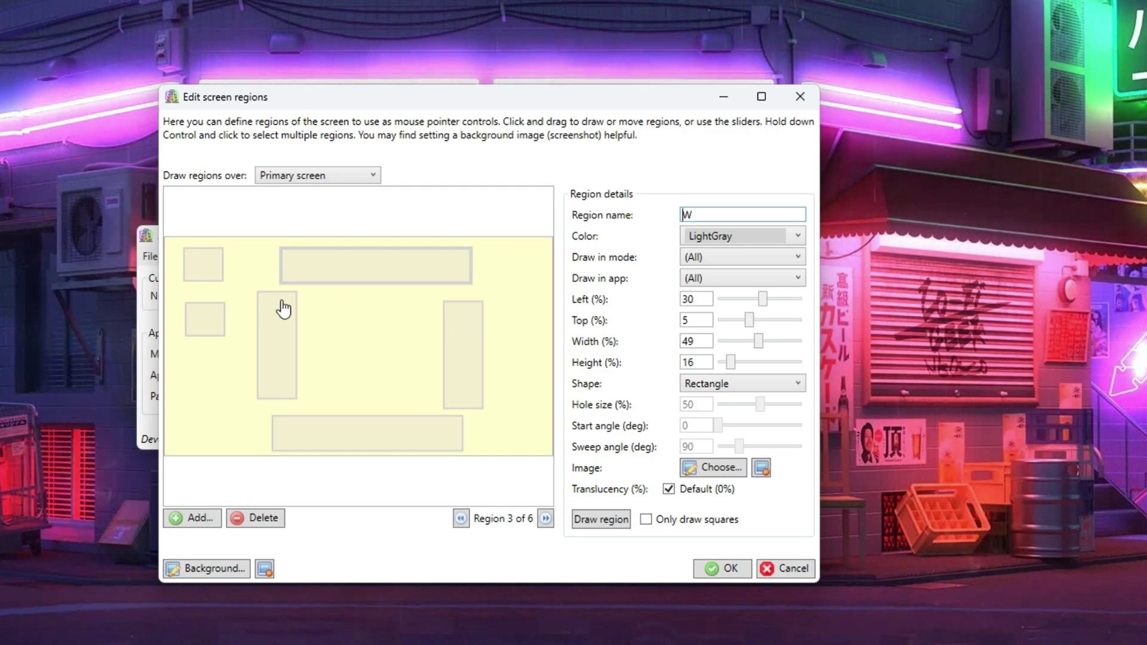
click(203, 318)
Step: Add a seventh region at about 5% left and 57% top, and name it I
click(192, 517)
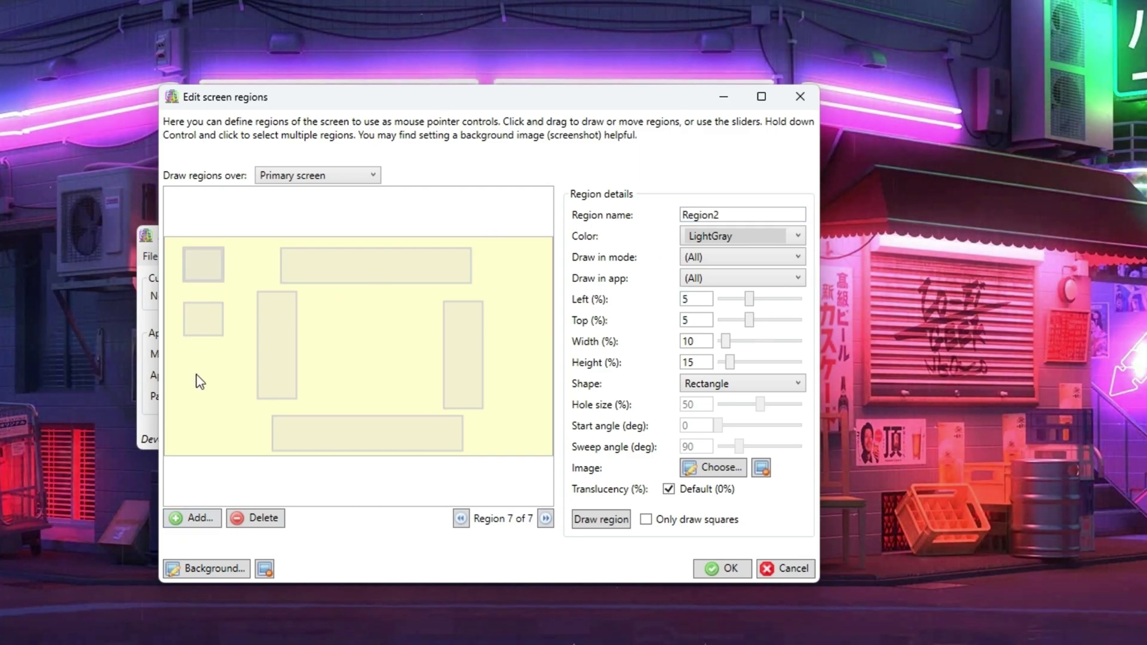
click(200, 382)
click(728, 209)
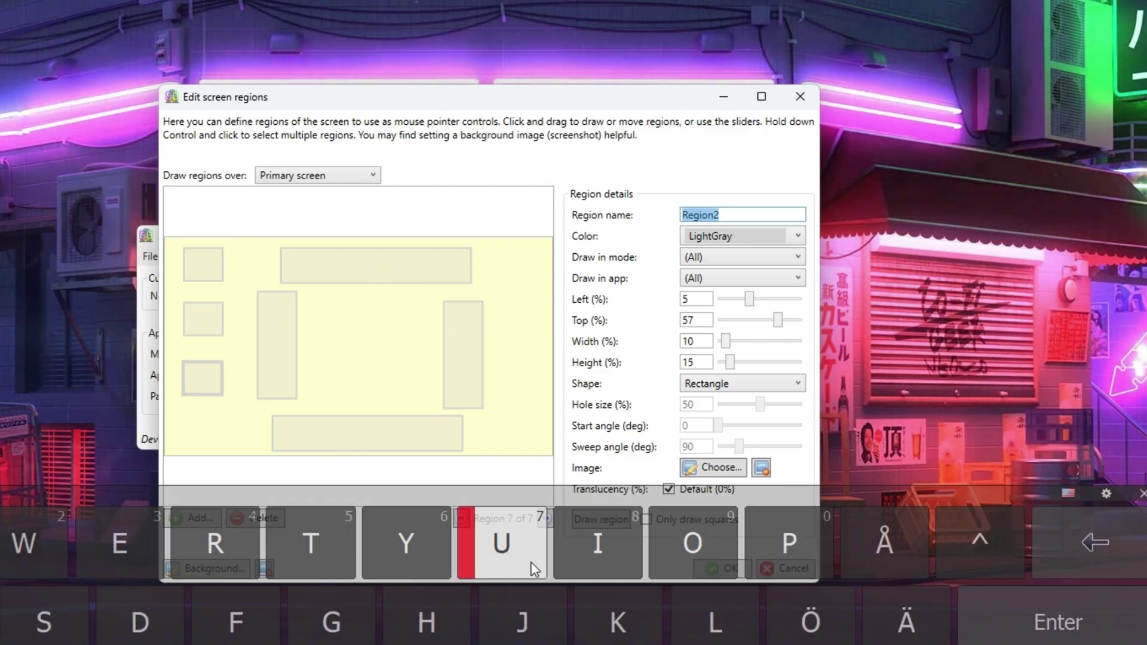
text(I)
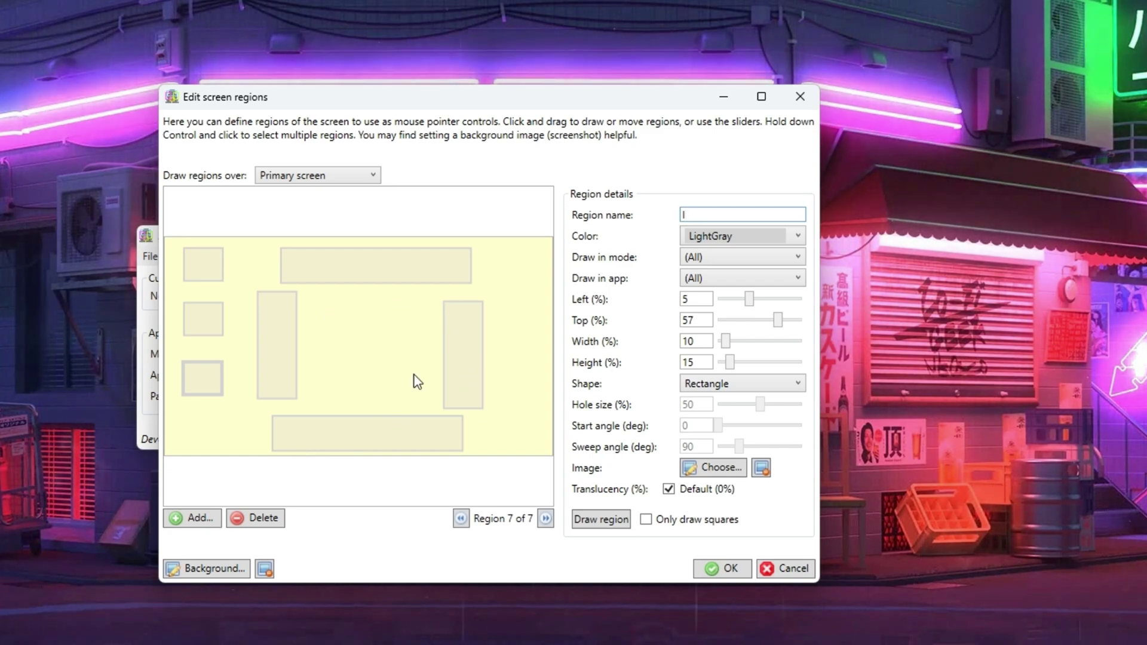
Step: Shorten region D to 41% and region A to 42% height, and move region A to about 25% left and 29% top
click(449, 303)
click(738, 361)
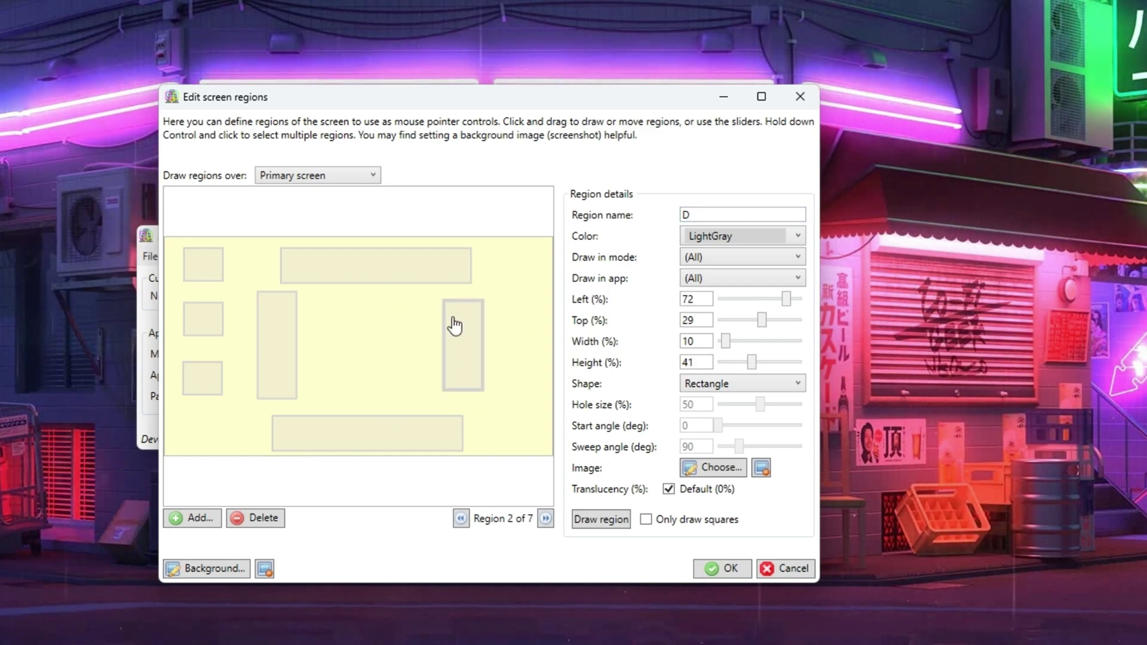
click(278, 326)
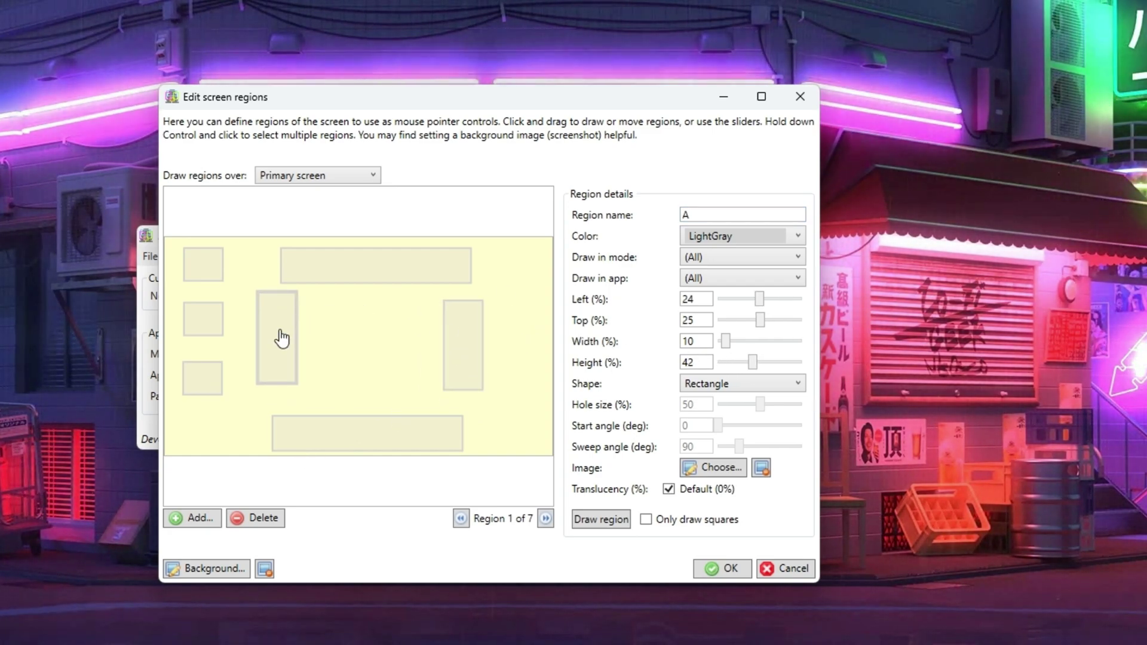
drag(281, 338, 281, 342)
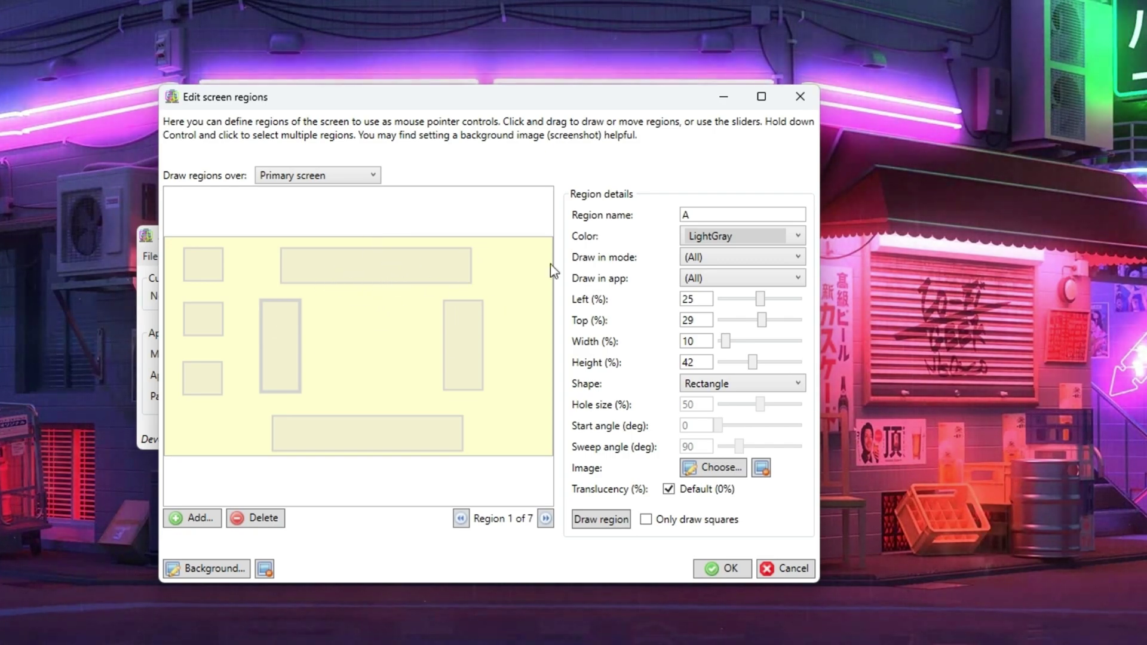
Step: Add an eighth region in the lower-left corner of the screen layout at about -2% left and 87% top, with a height of 14%
click(199, 517)
drag(209, 280, 531, 394)
drag(752, 362, 728, 362)
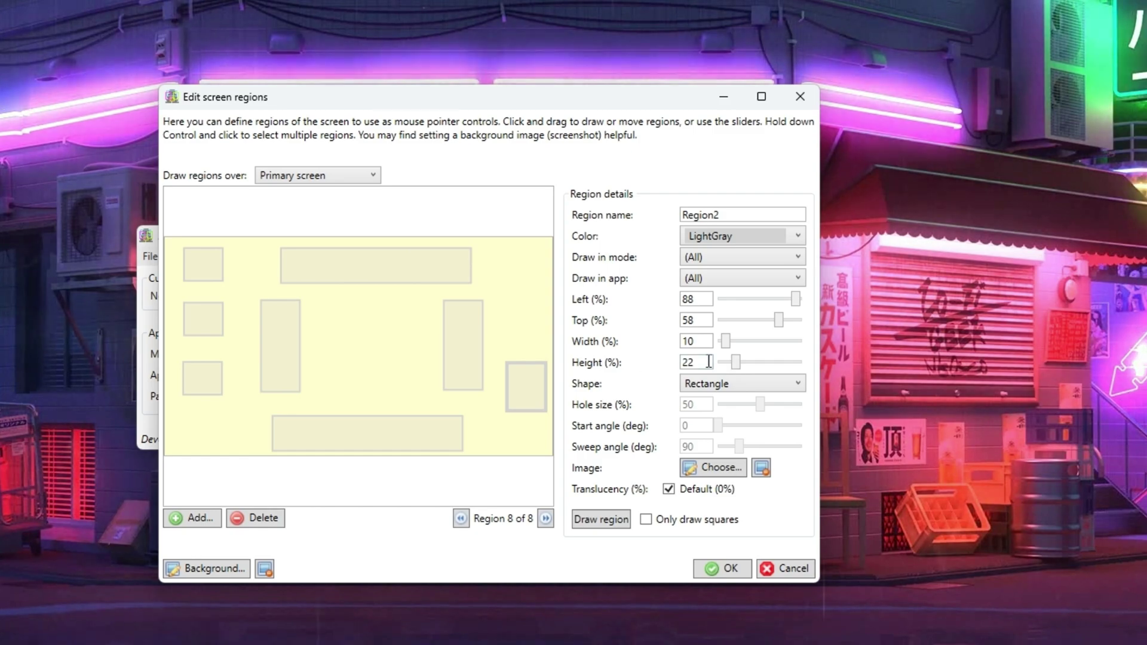
drag(531, 378, 182, 451)
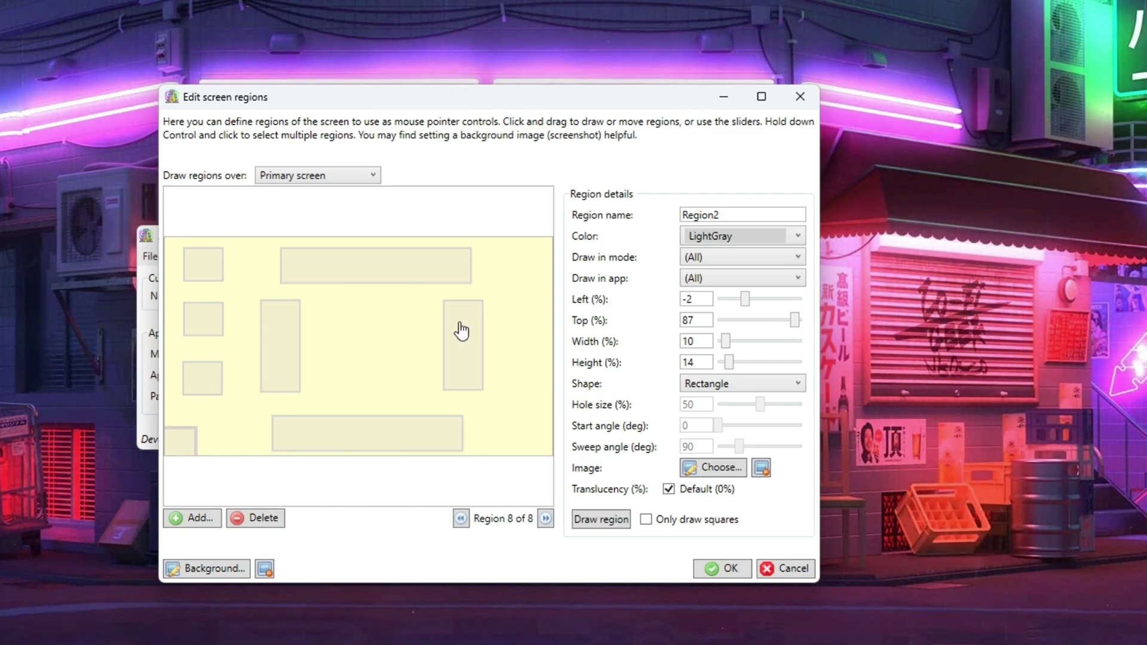
Step: Name the eighth region Shift and accept the screen regions
key(Tab)
click(44, 622)
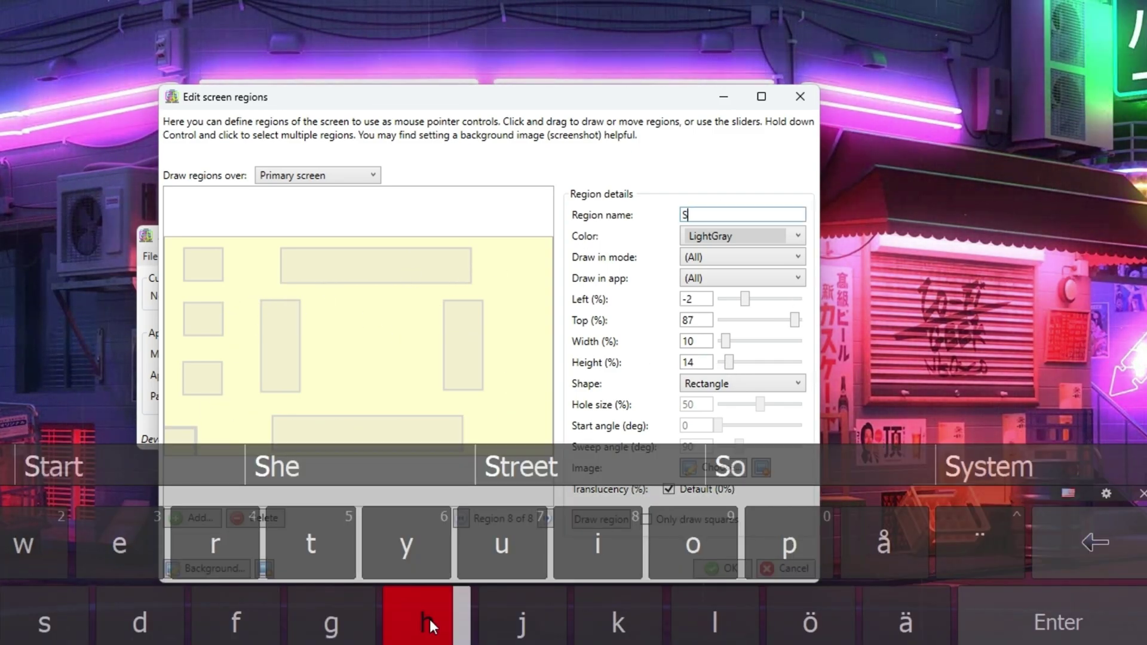
click(429, 622)
click(597, 543)
text(ft)
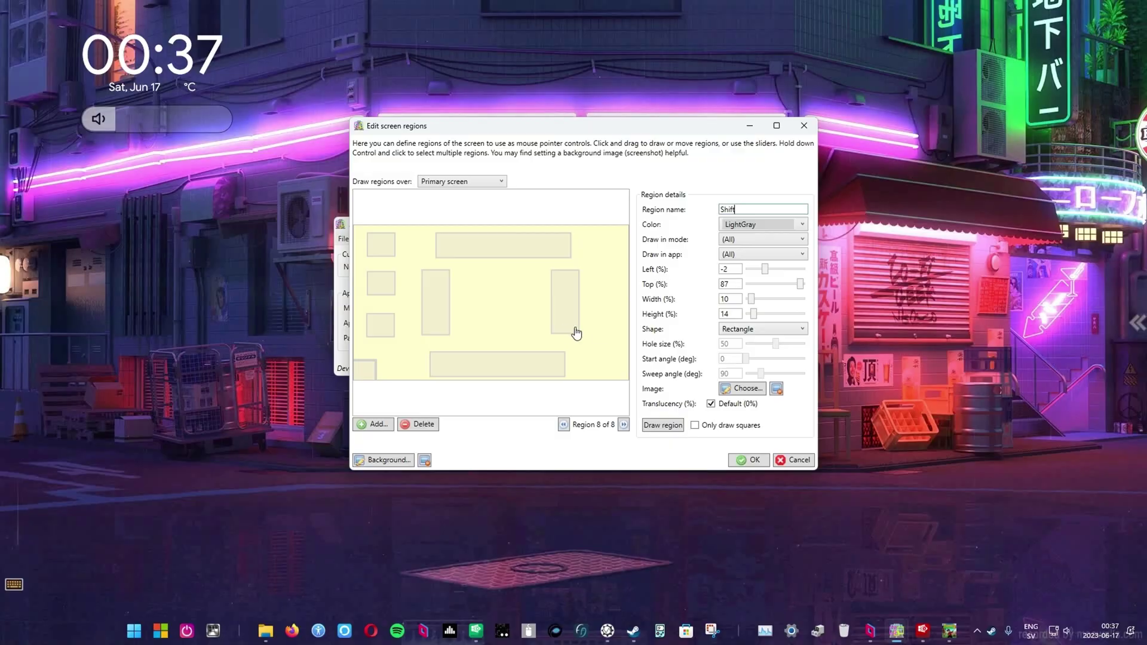
click(751, 461)
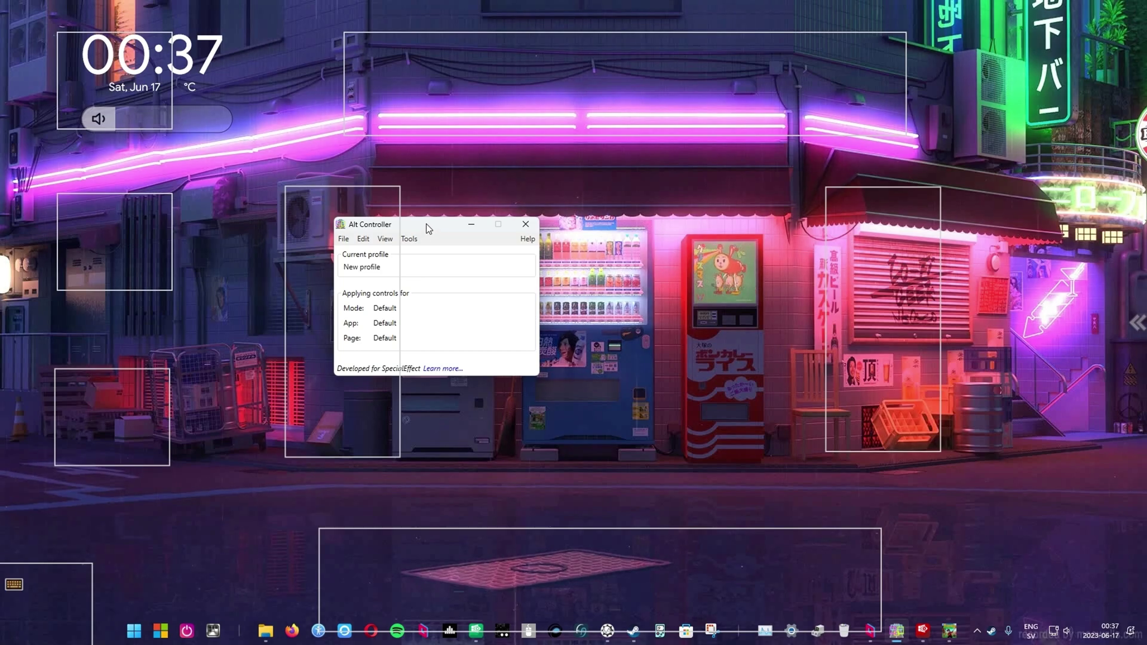
Step: Open the profile for editing and choose region W with the pointer's Inside reason
drag(517, 233, 547, 223)
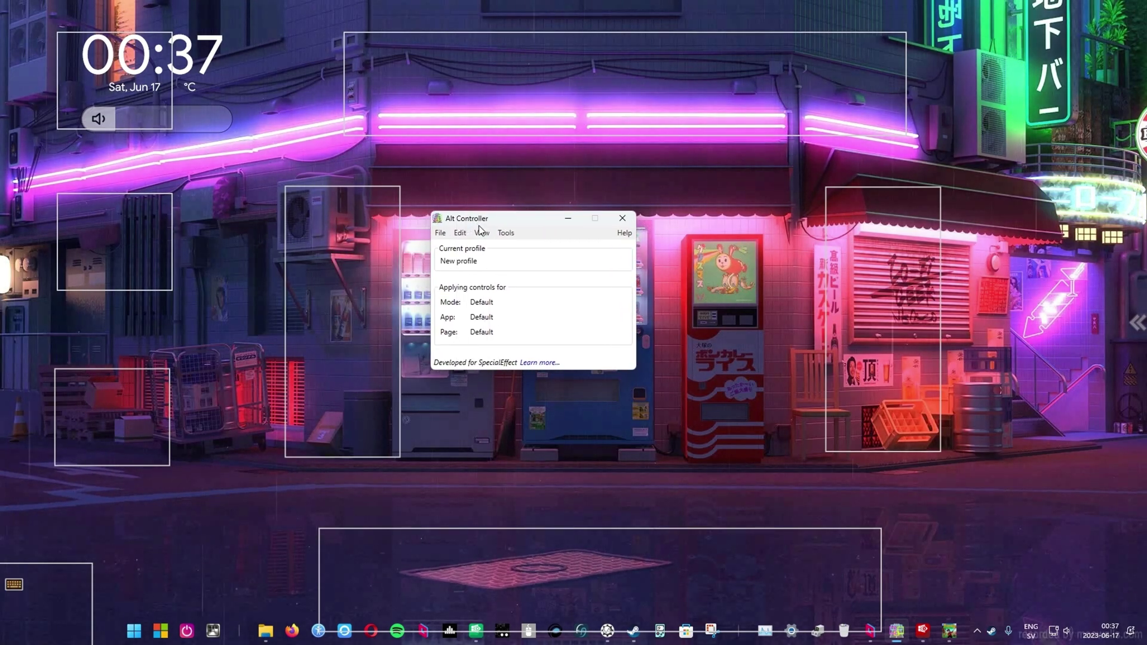
click(504, 233)
mouse_move(481, 233)
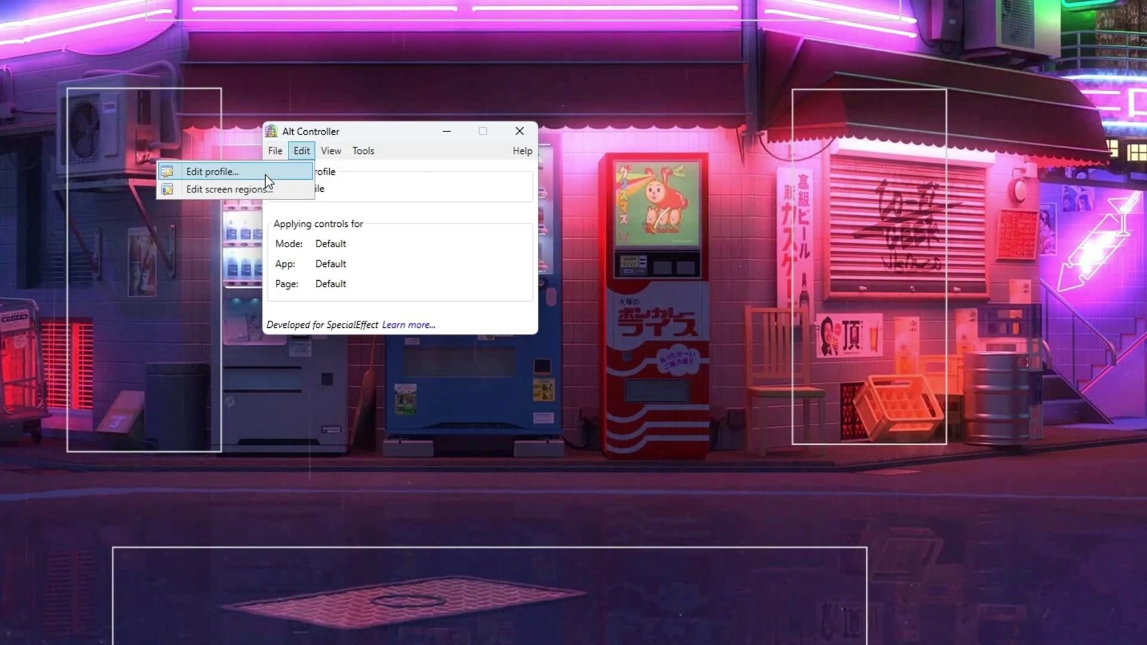
click(245, 175)
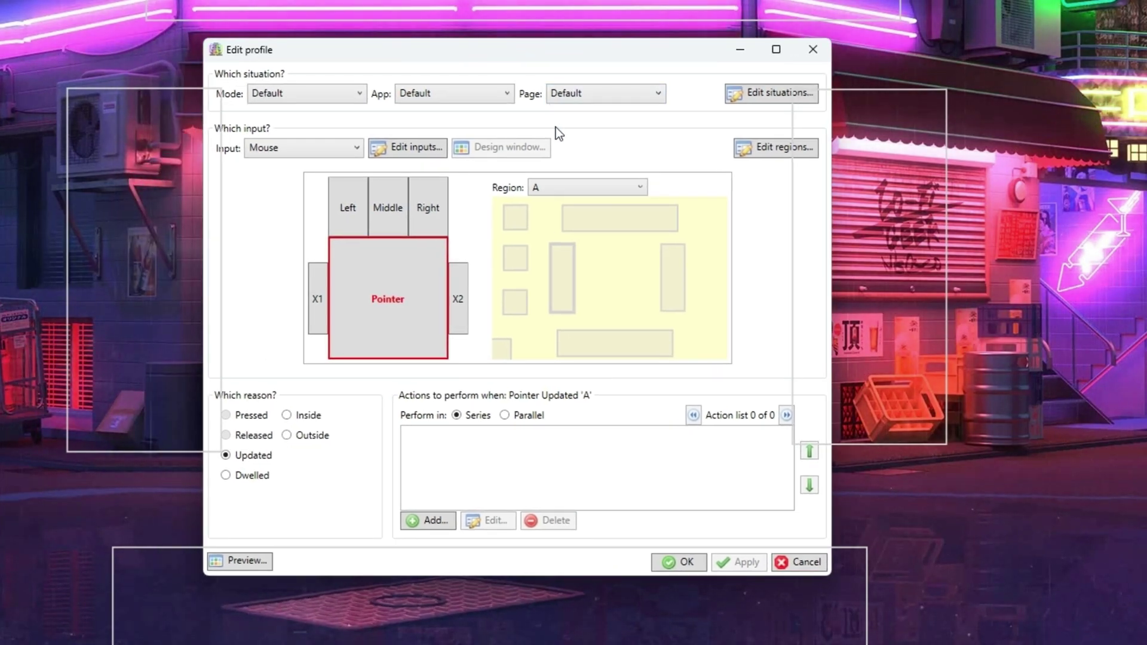
click(578, 216)
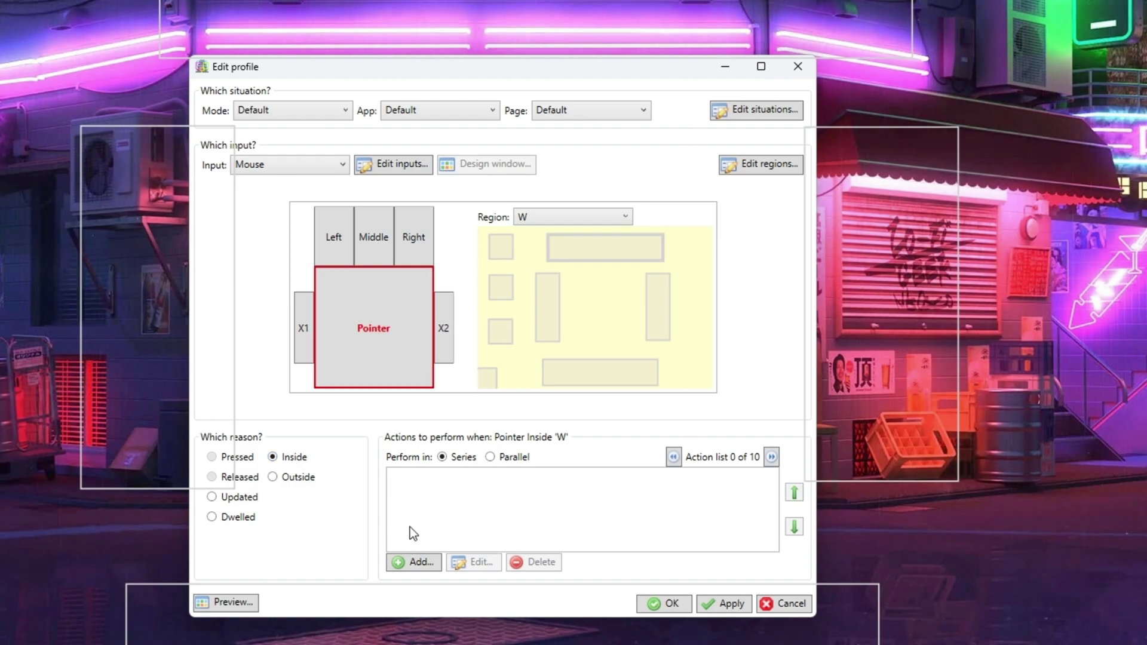
Step: Add a Hold key action for the W key when the pointer is inside region W
click(411, 561)
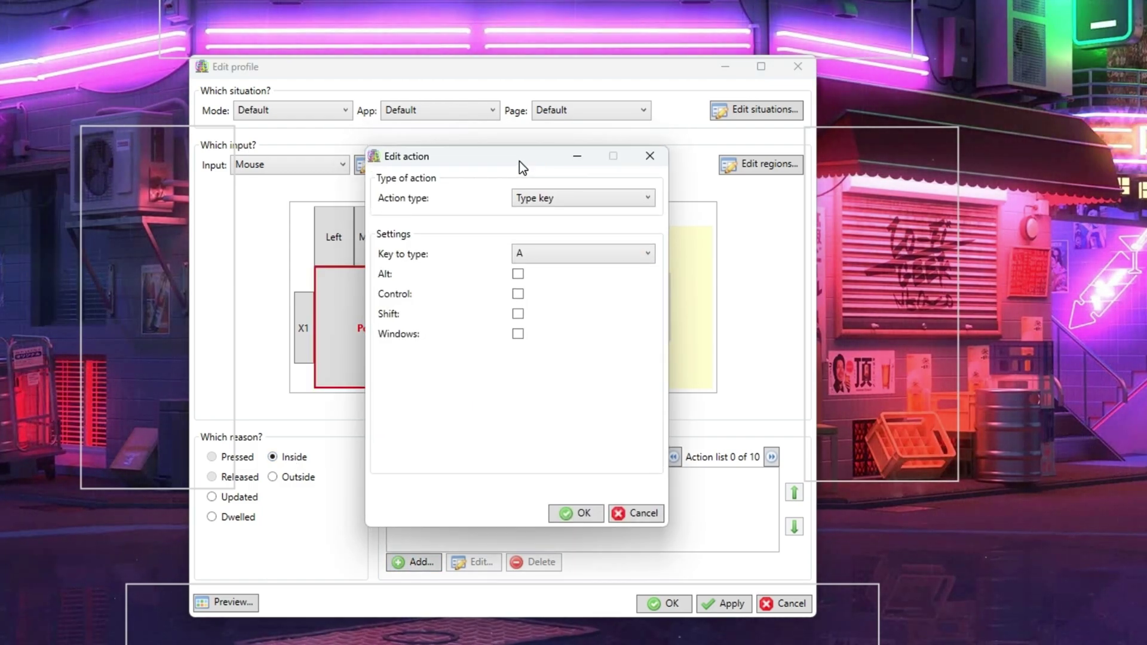
click(540, 202)
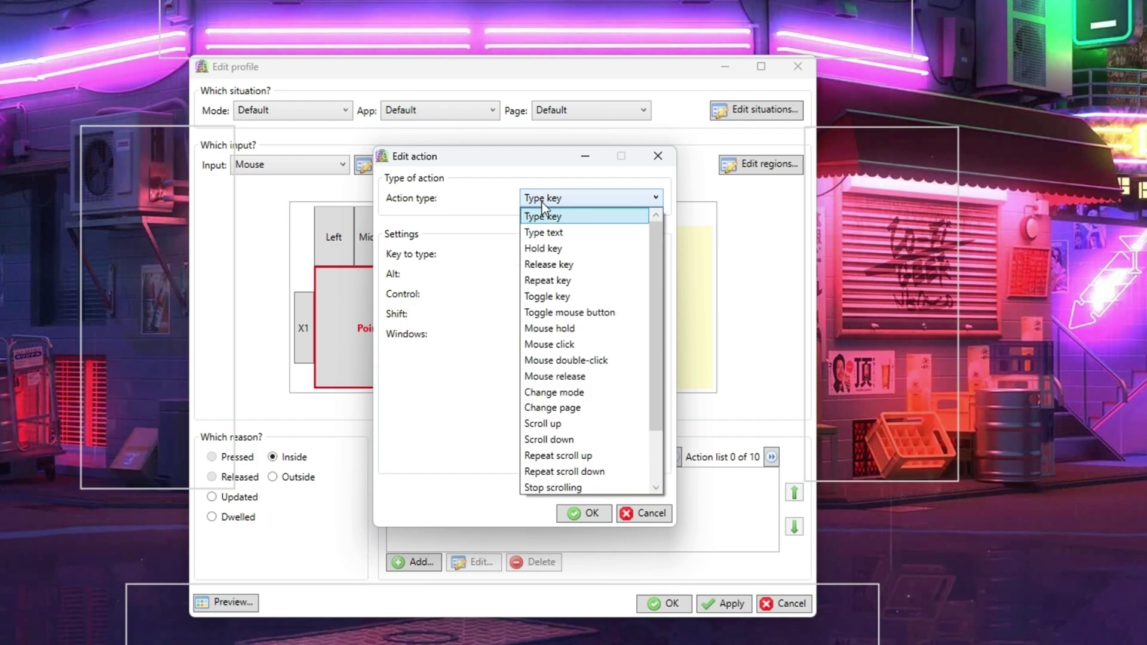
click(542, 248)
click(539, 256)
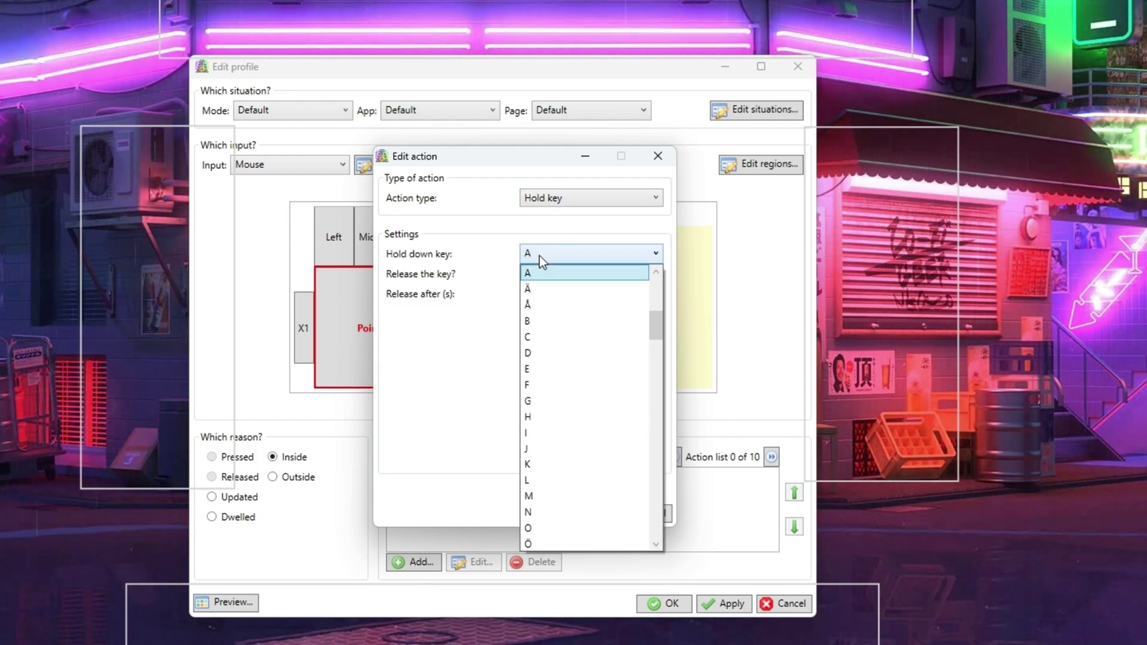
click(651, 293)
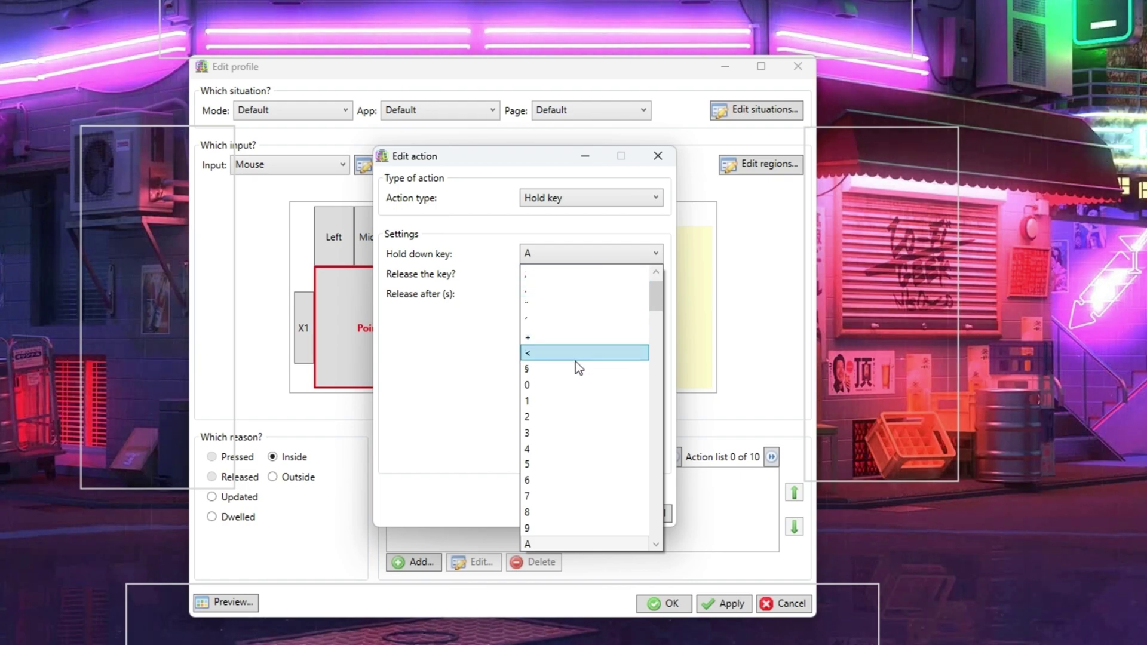
click(661, 366)
drag(660, 338, 654, 400)
click(660, 353)
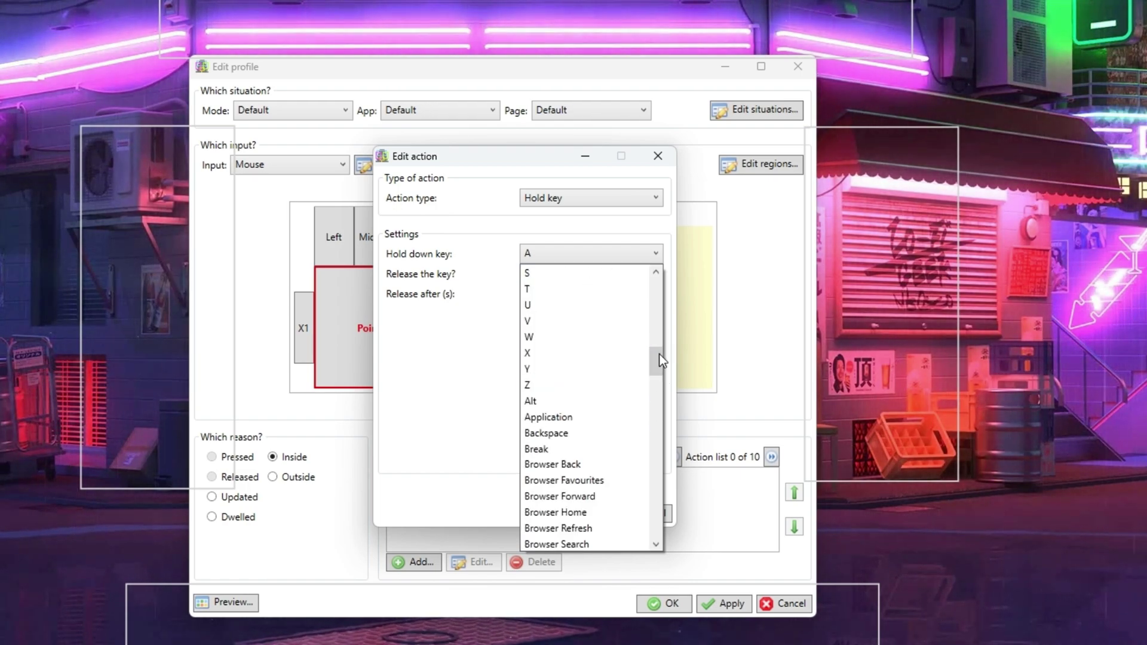
click(541, 336)
click(573, 509)
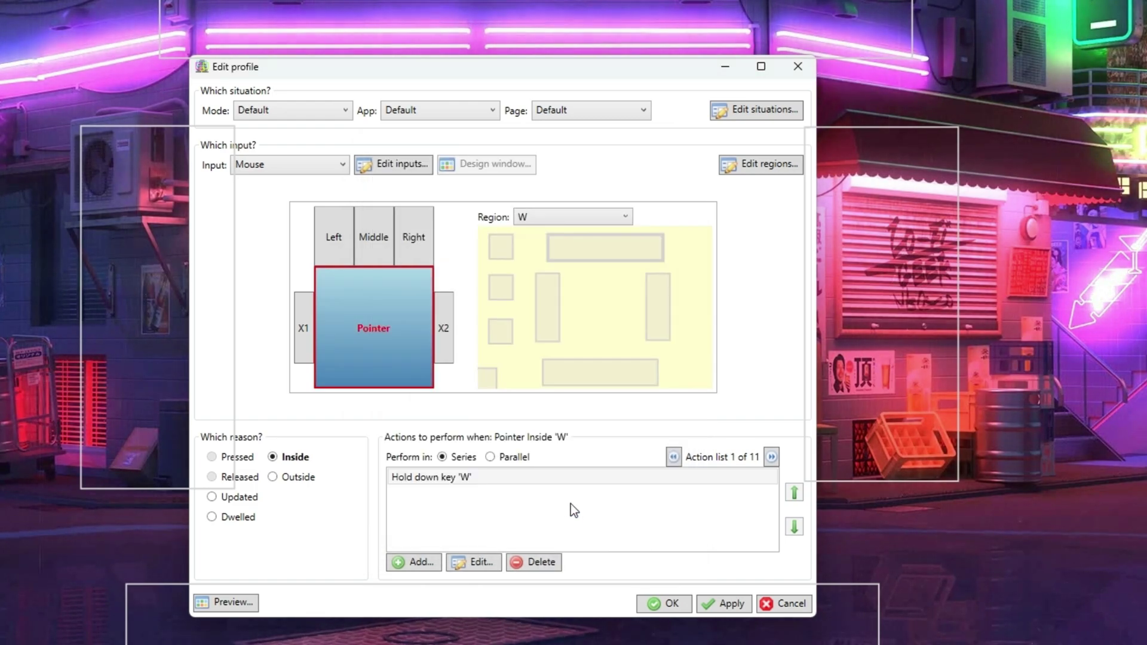
Step: Add a Release key action for the W key when the pointer is outside region W
click(301, 477)
click(420, 563)
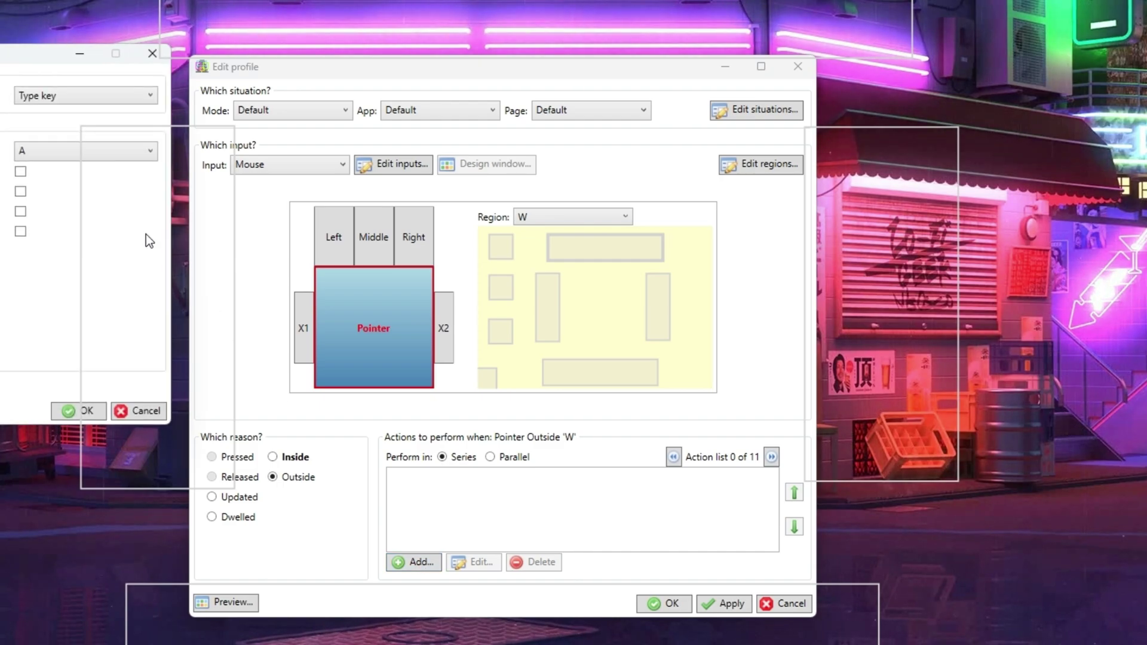
drag(8, 57, 440, 183)
click(508, 217)
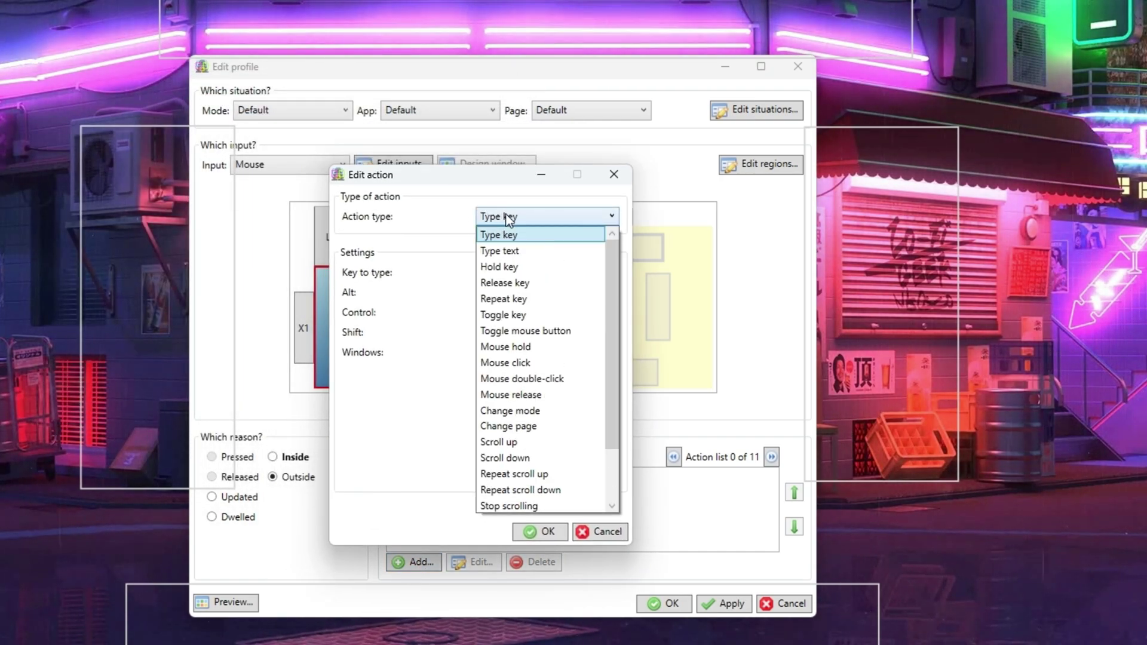
click(511, 283)
click(509, 274)
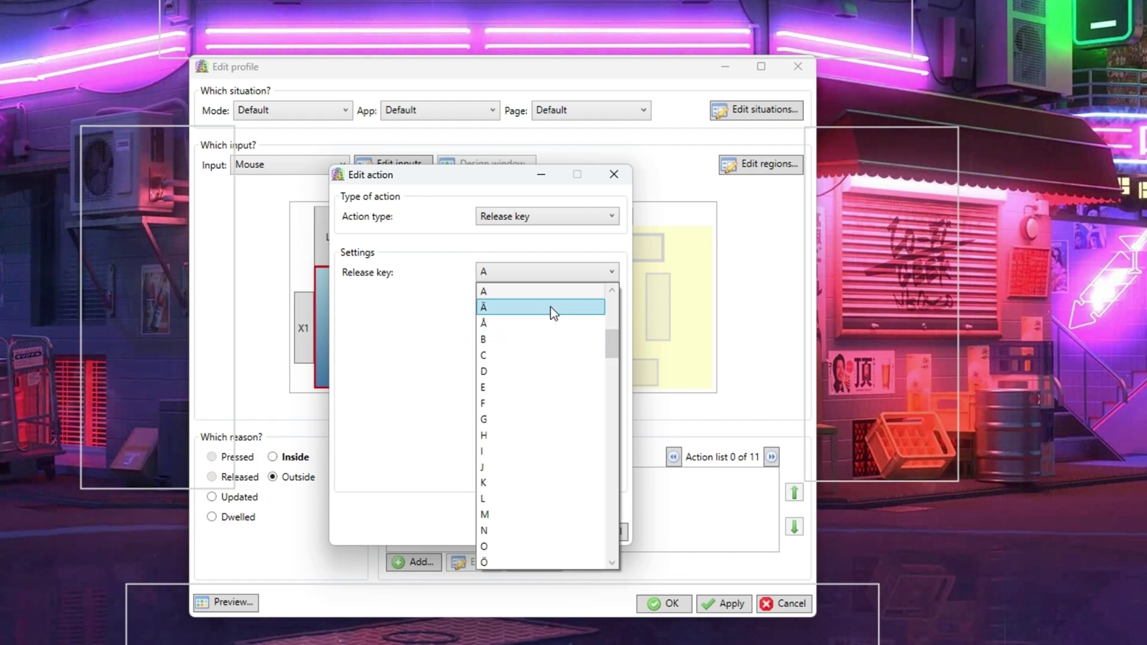
click(620, 375)
click(611, 272)
scroll(623, 418, down, 5)
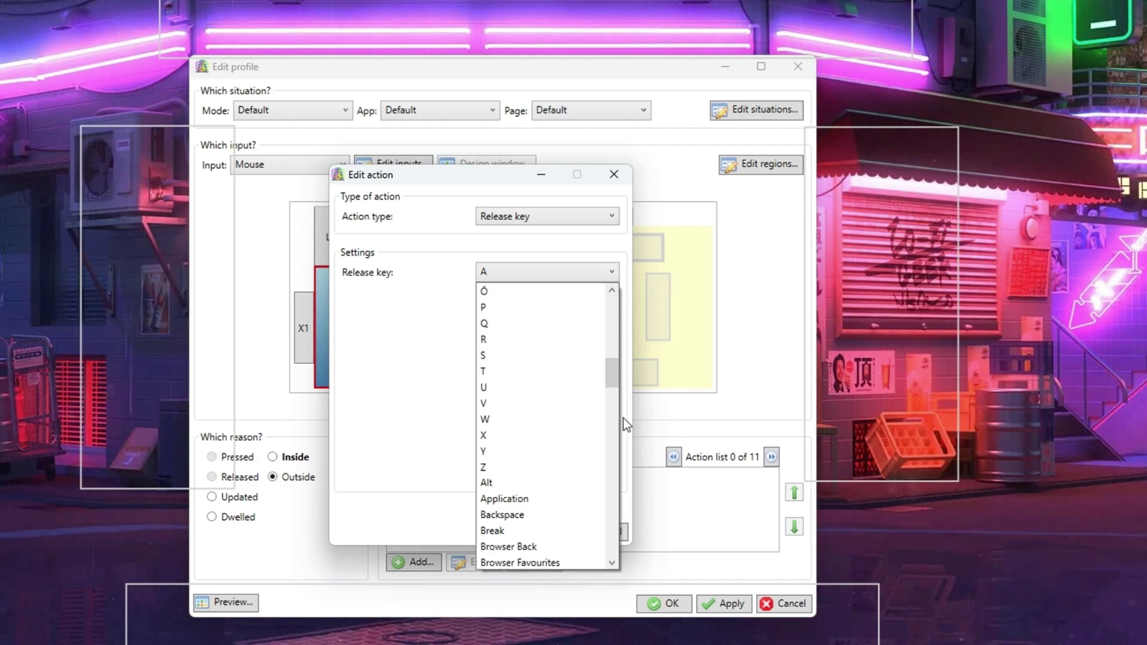
click(494, 417)
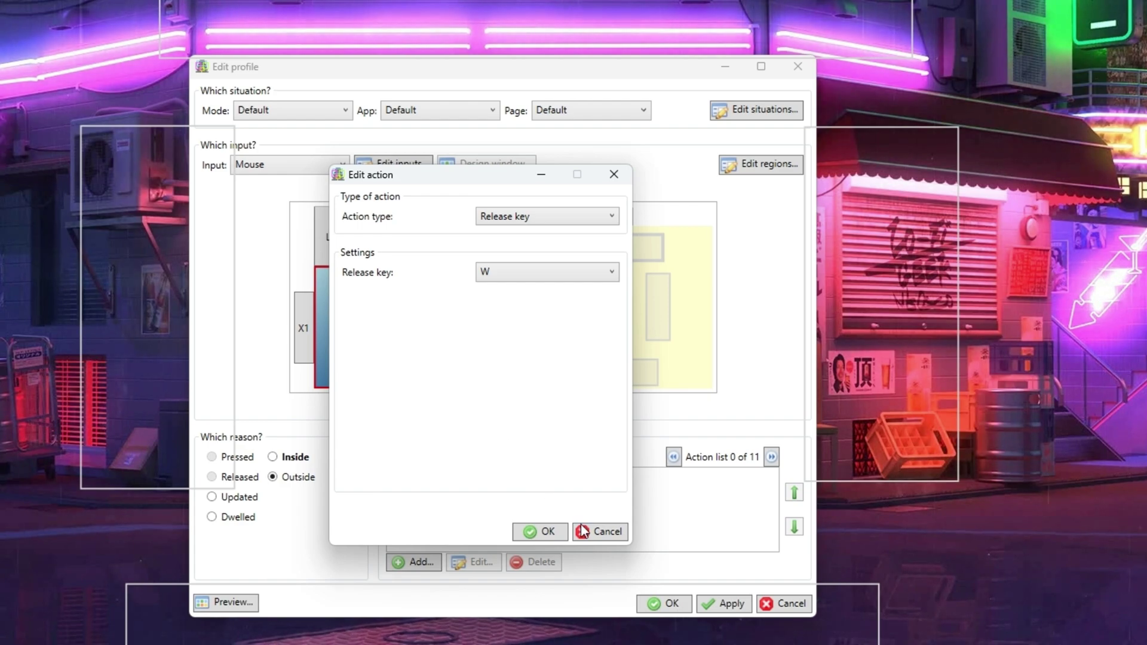
click(540, 531)
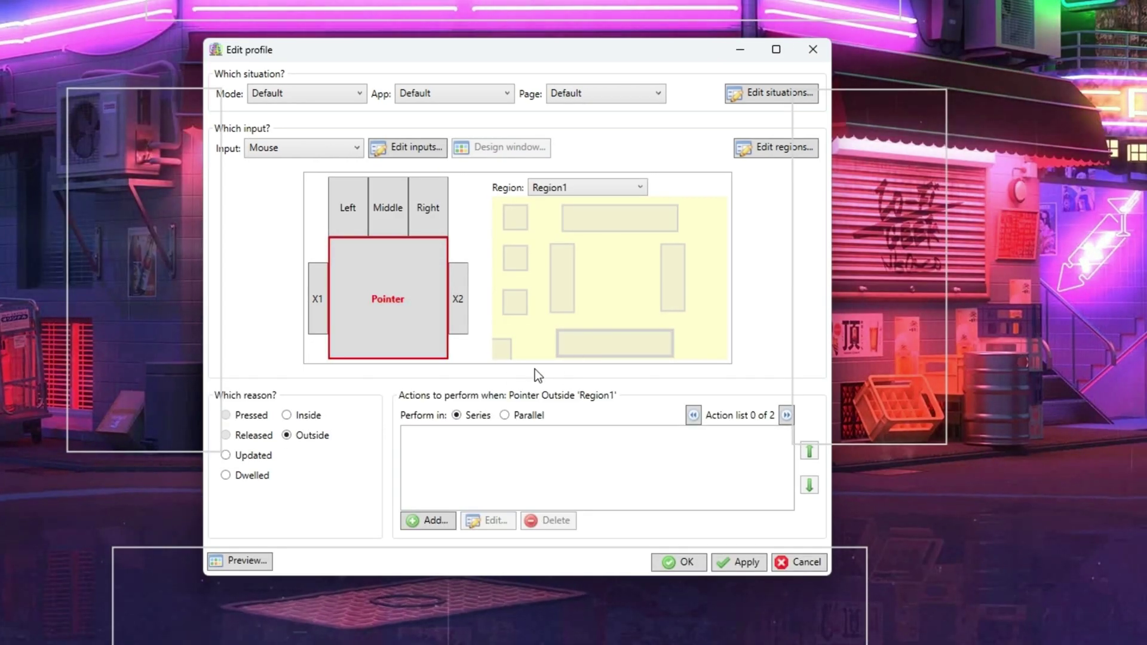
Step: Add a Hold key action for the S key when the pointer is inside Region1
click(302, 417)
click(428, 521)
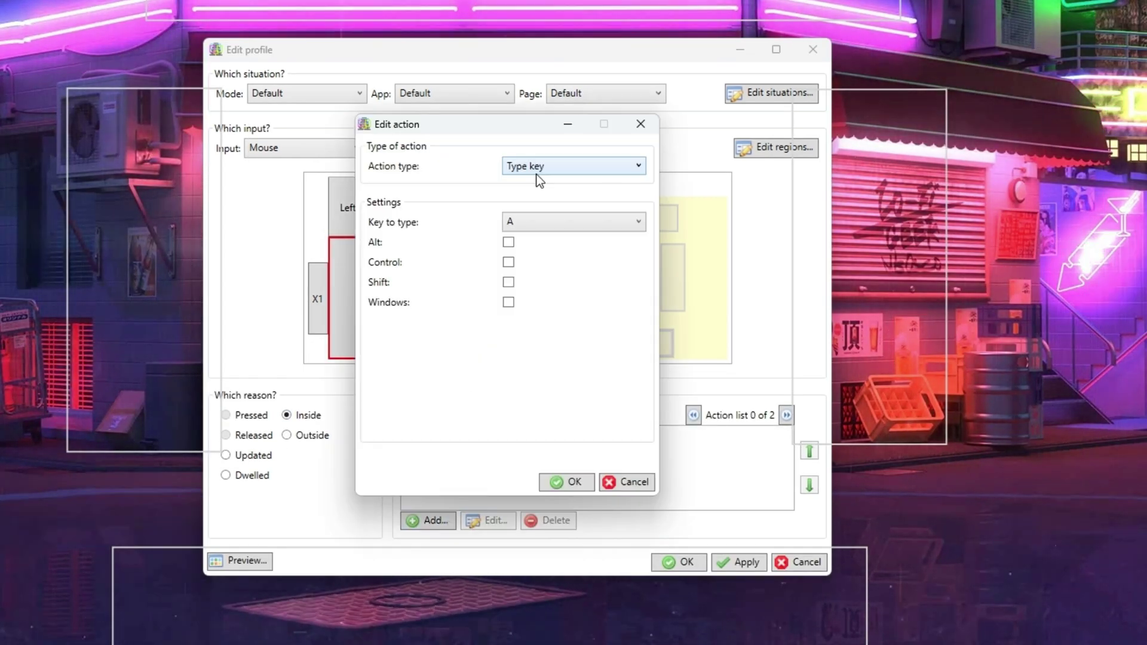
click(530, 167)
click(528, 217)
click(529, 222)
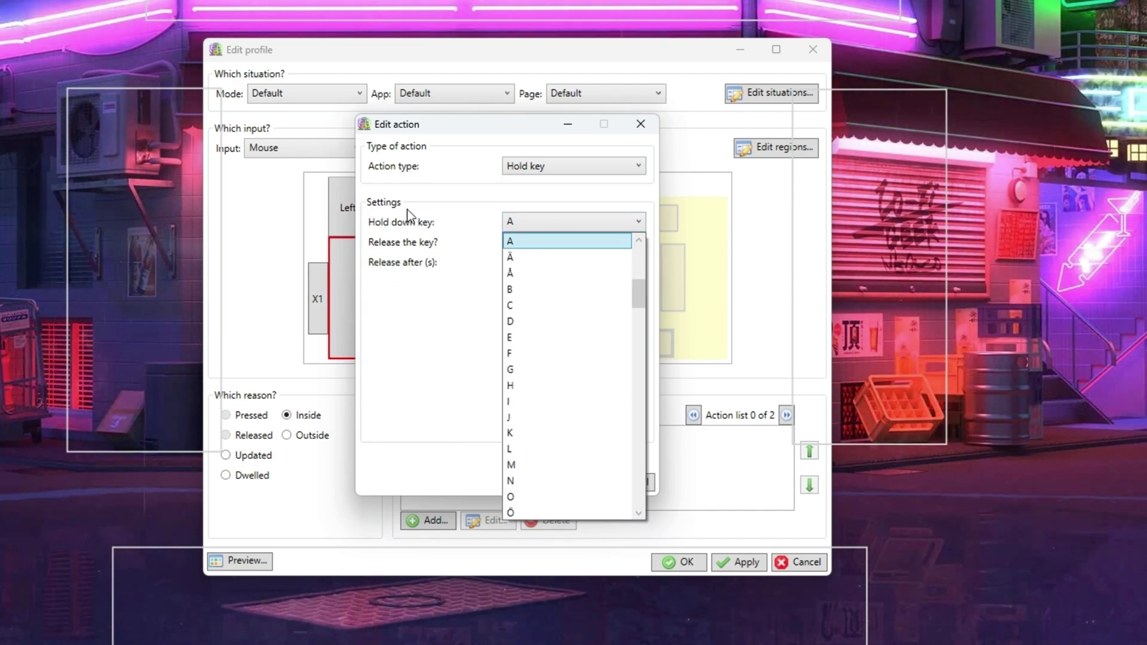
click(638, 364)
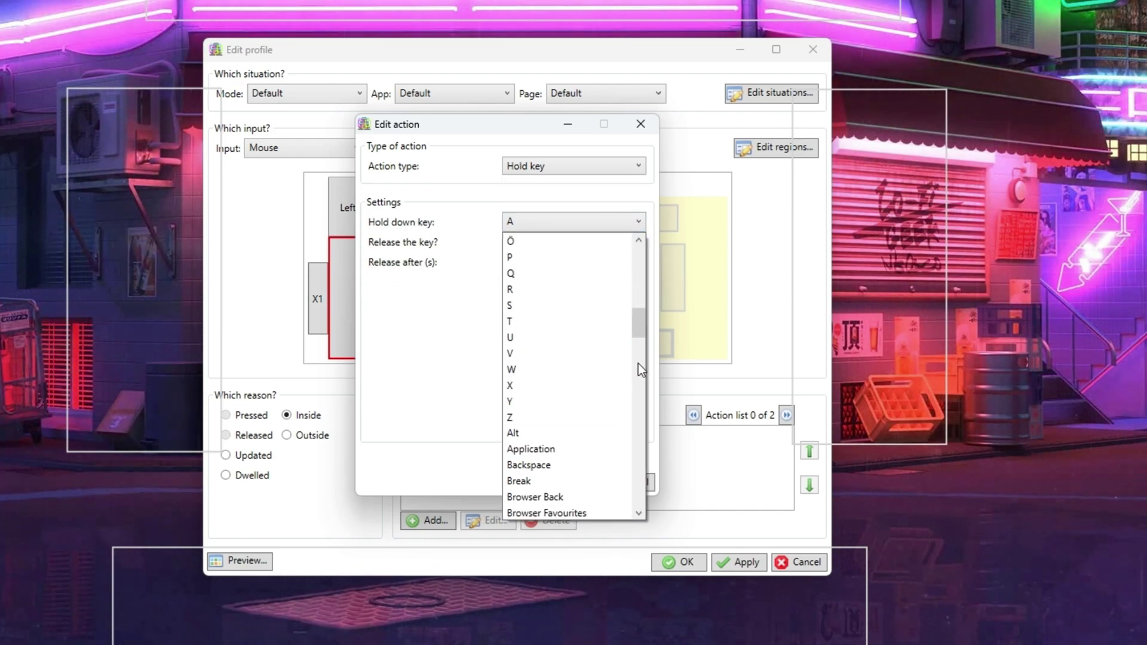
click(519, 303)
click(519, 227)
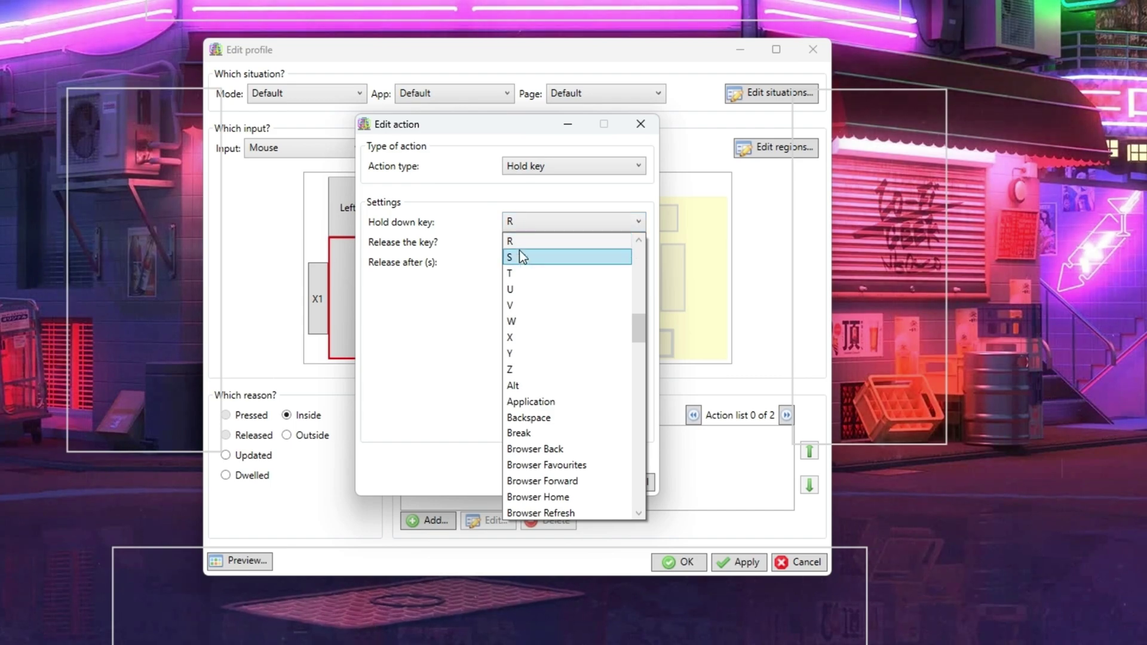
click(518, 254)
click(552, 482)
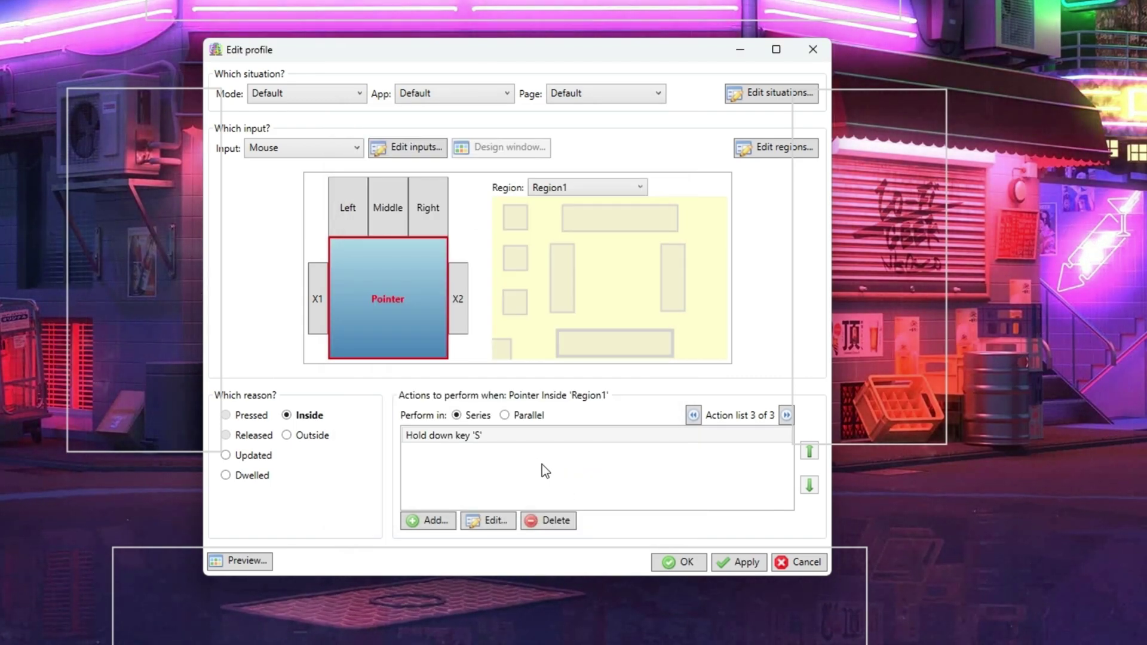
Step: Add a Release key action for the S key when the pointer is outside Region1
click(306, 434)
click(426, 519)
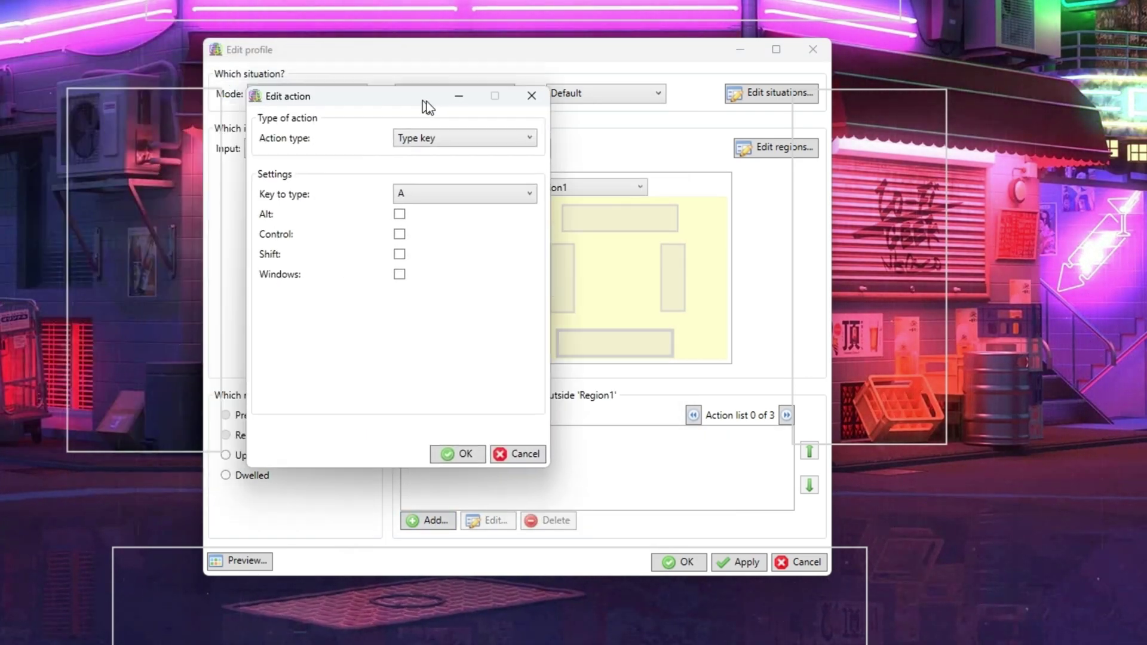
drag(426, 102, 488, 115)
click(488, 151)
click(488, 217)
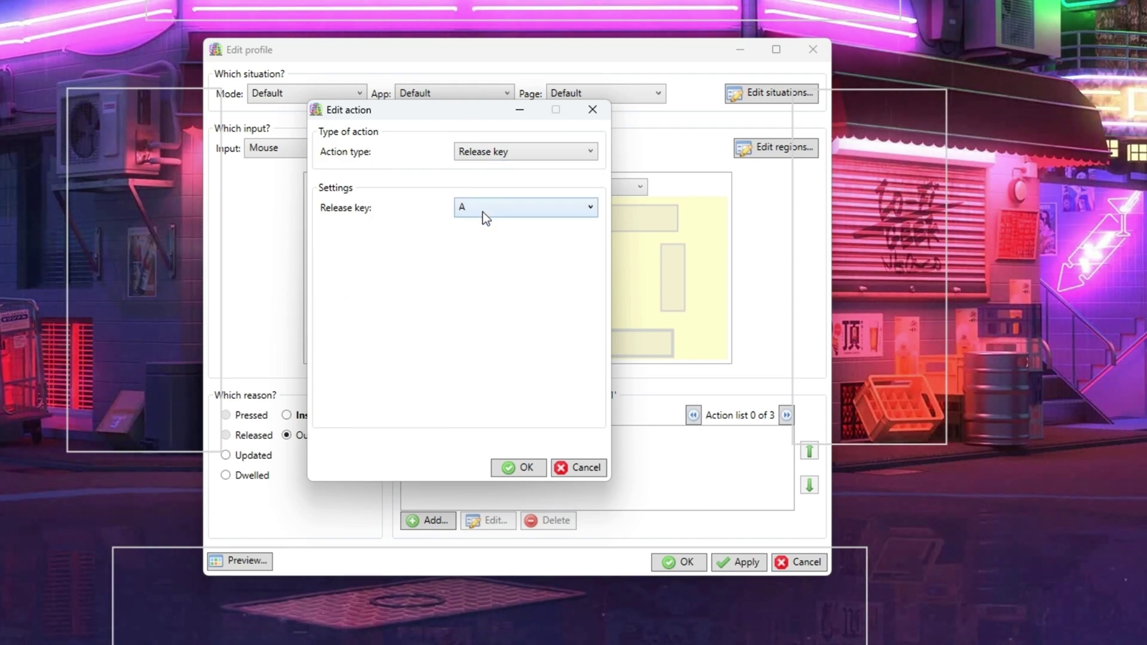
click(483, 209)
click(591, 325)
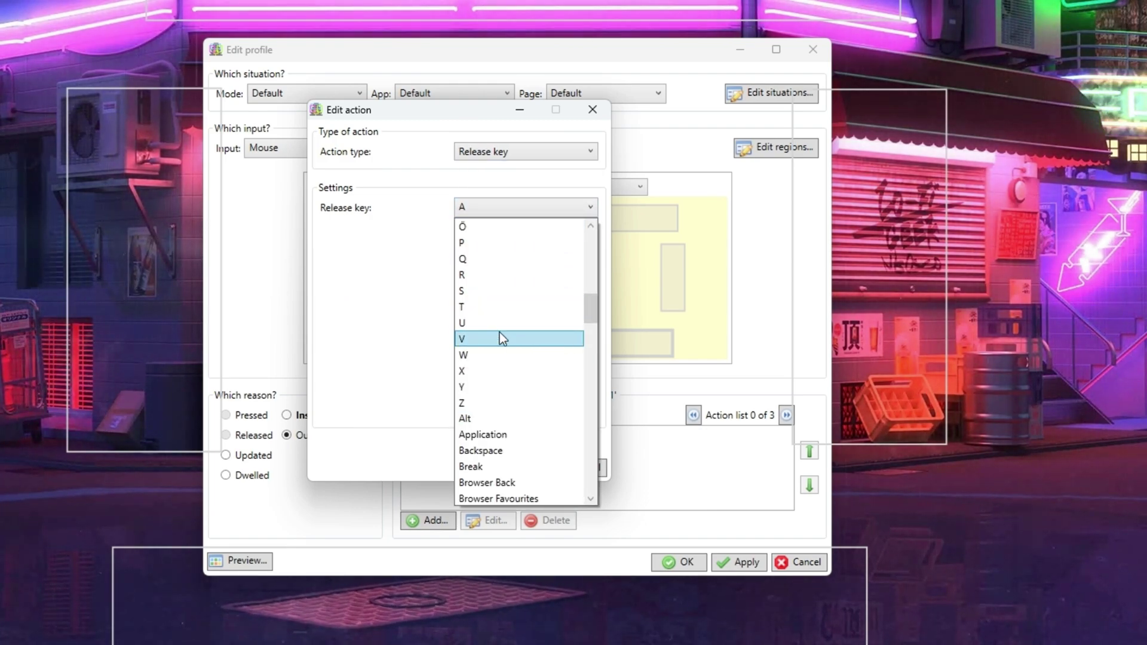
click(471, 290)
click(517, 469)
Step: Choose region A and add a Hold key action for the A key when the pointer is inside it
click(553, 288)
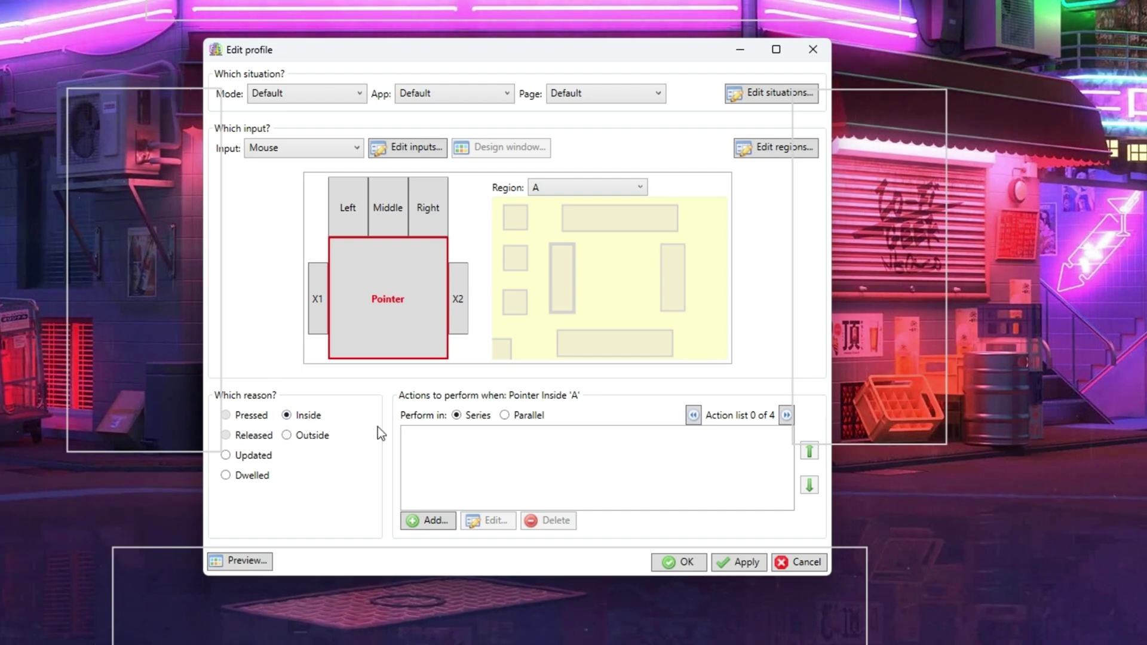
click(427, 520)
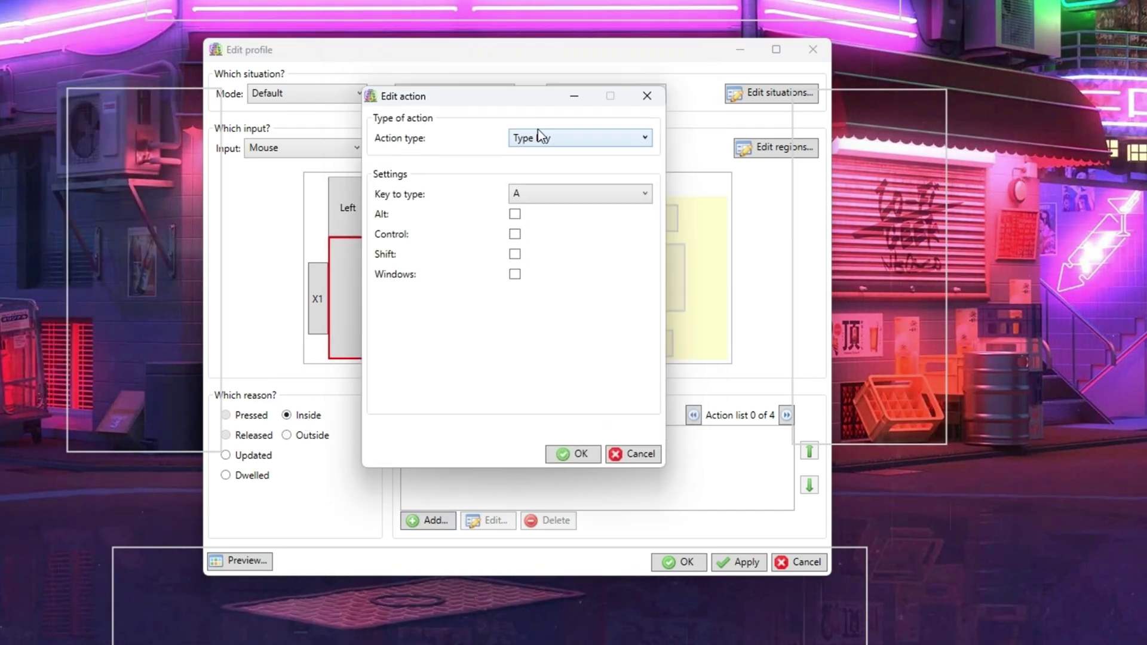
click(537, 137)
click(536, 197)
click(575, 453)
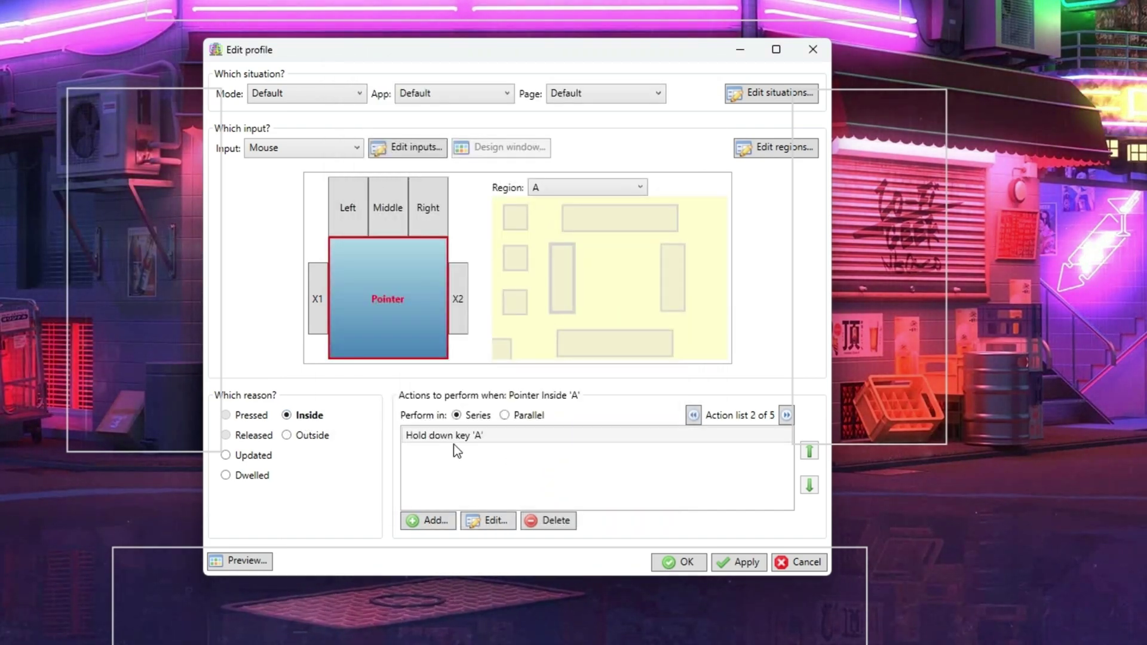
Step: Add a Release key action for the A key when the pointer is outside region A
click(286, 435)
click(428, 519)
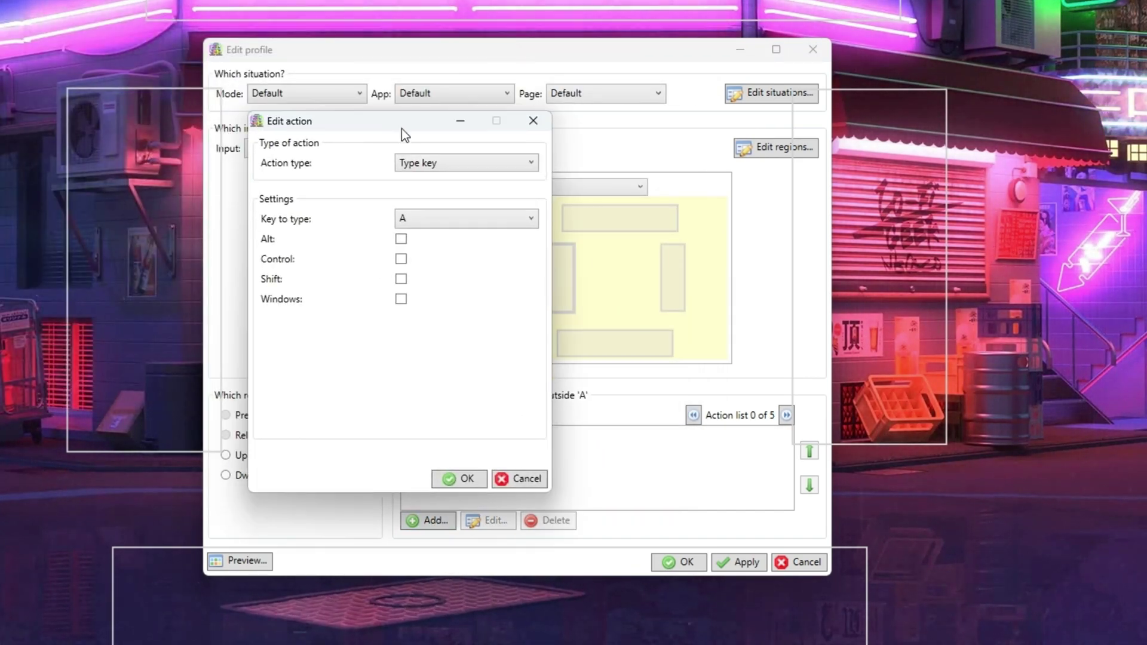
click(466, 162)
click(428, 221)
click(458, 478)
Step: Choose region D and add a Hold key action for the D key when the pointer is inside it
click(673, 277)
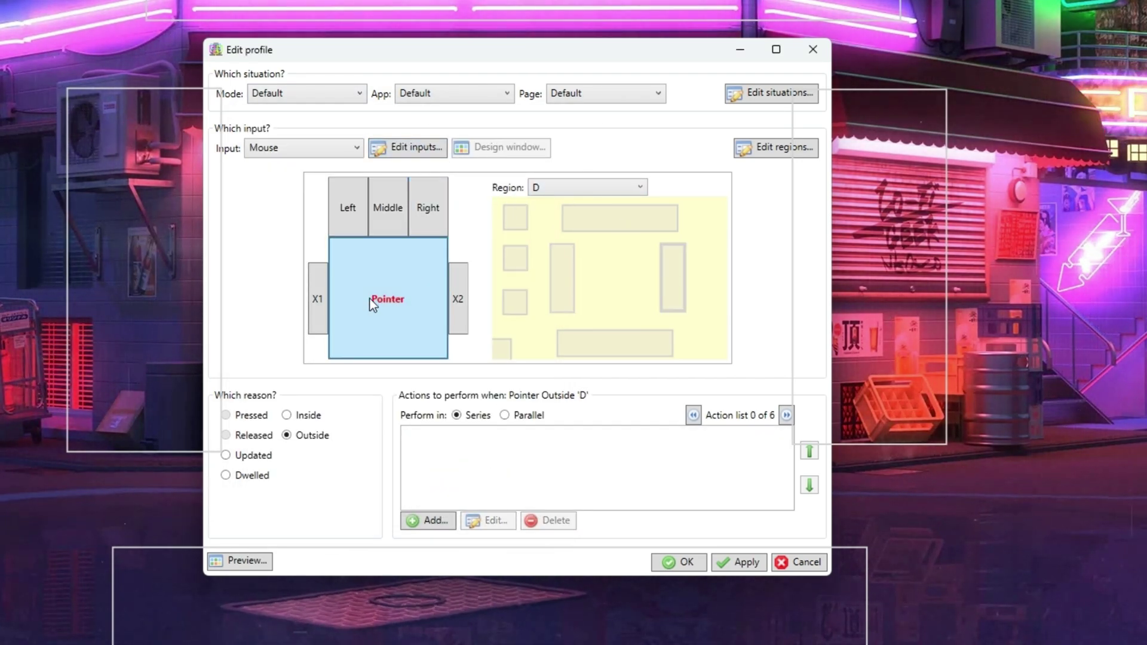
click(418, 518)
click(399, 28)
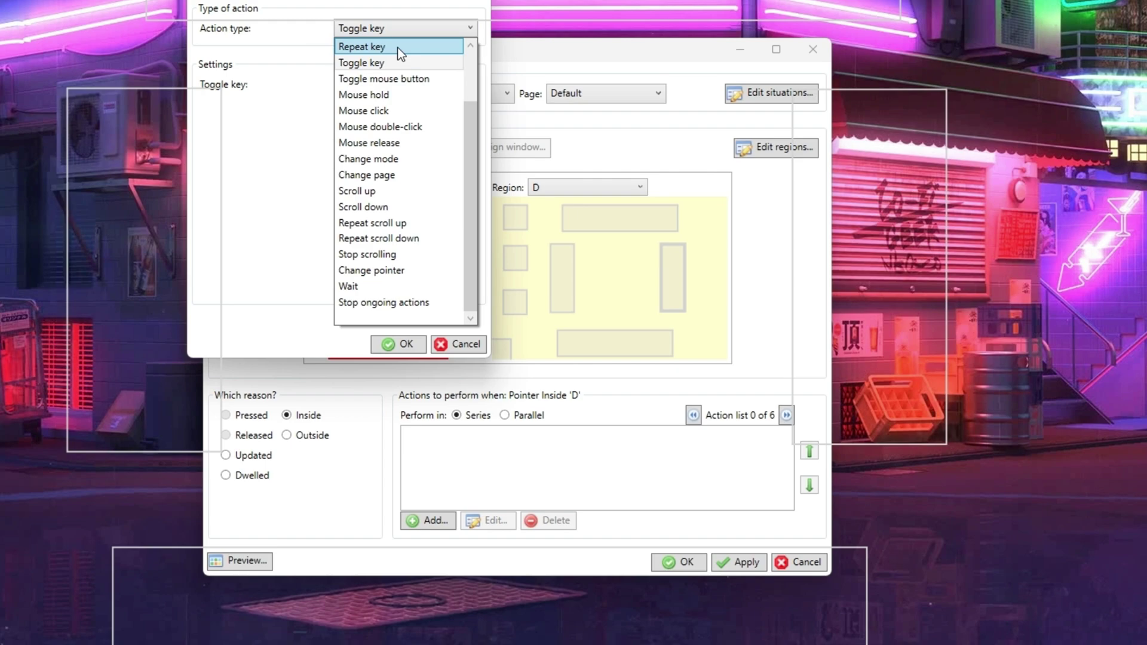
click(396, 79)
click(406, 28)
click(470, 72)
click(364, 78)
click(362, 84)
click(360, 100)
click(393, 79)
click(352, 183)
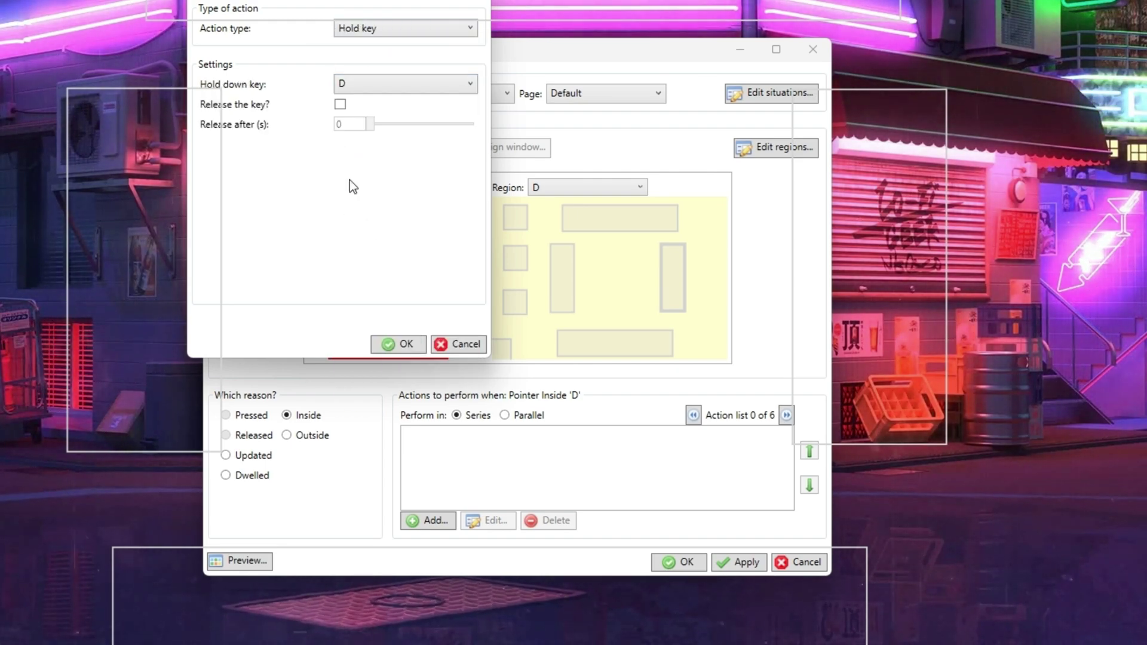
click(398, 344)
Step: Add a Release key action for the D key when the pointer is outside region D
click(287, 435)
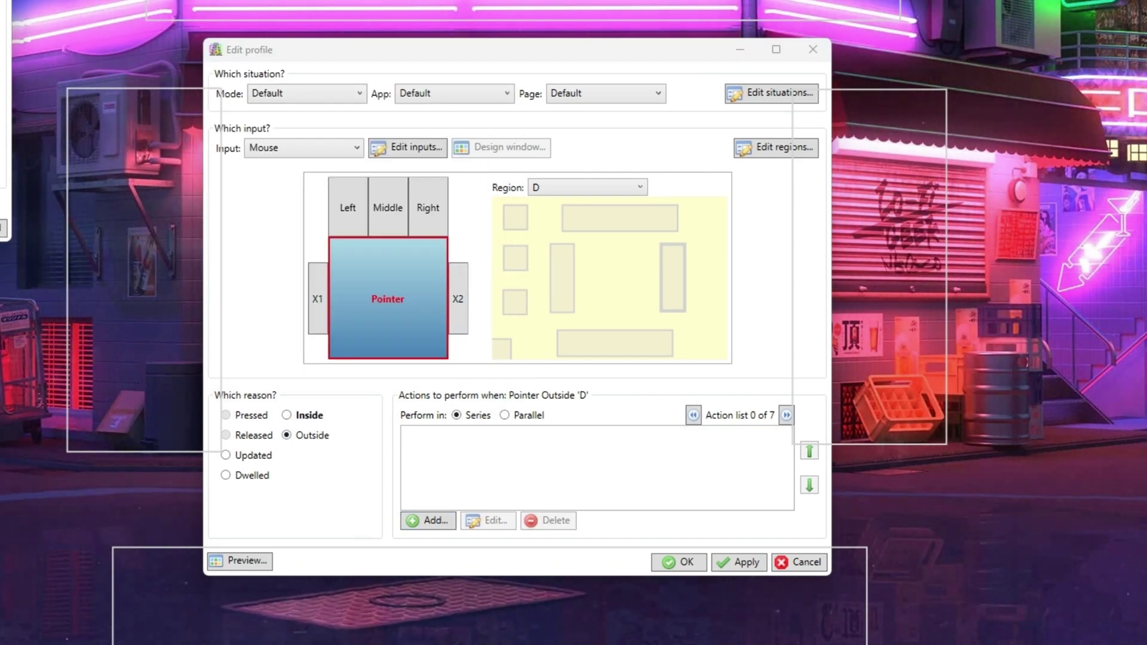
click(428, 519)
drag(436, 118, 449, 137)
click(462, 185)
click(458, 253)
click(496, 240)
scroll(507, 336, up, 7)
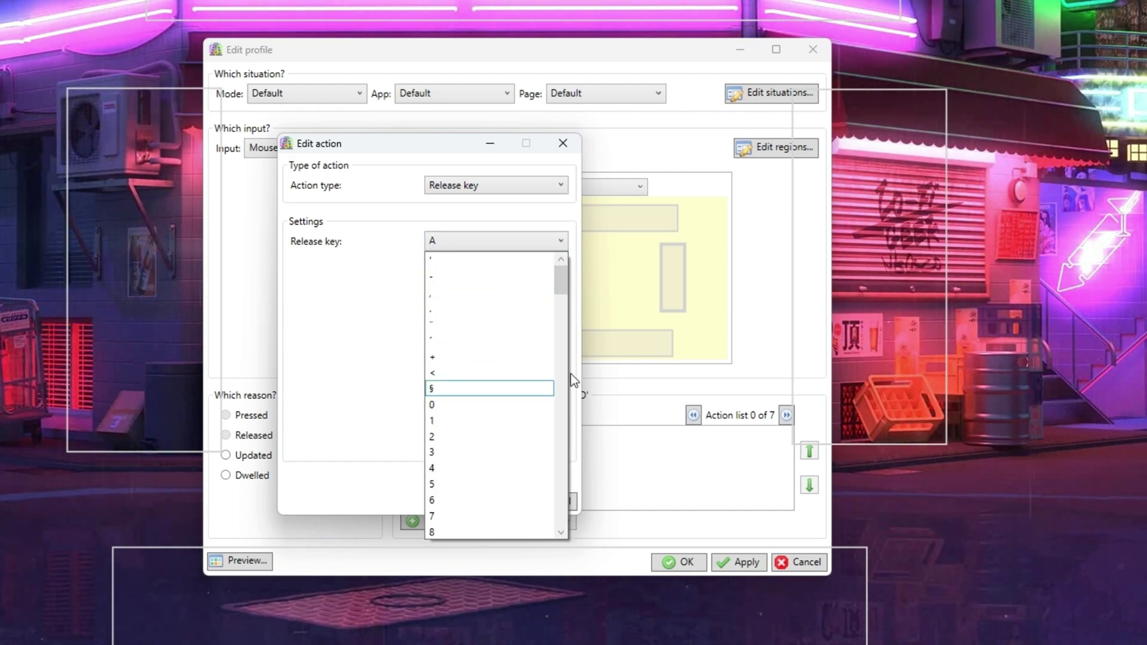
click(572, 374)
click(549, 240)
click(436, 343)
click(490, 501)
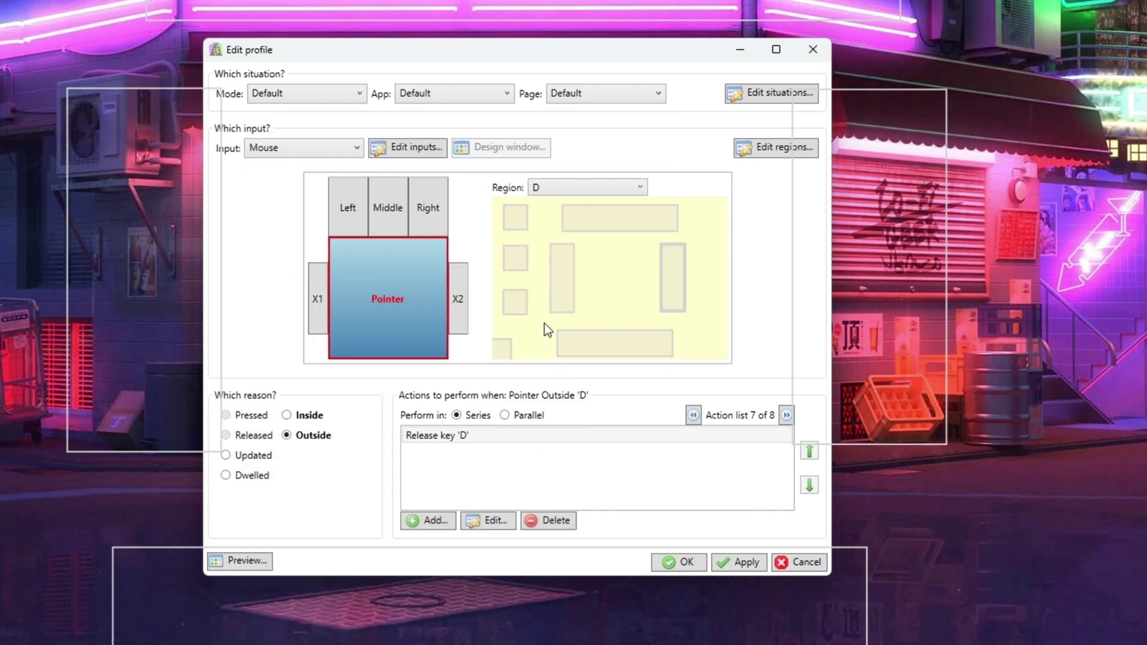
Step: Choose region E with the Dwelled reason and add a Type key action for the E key
click(568, 270)
click(286, 414)
click(515, 217)
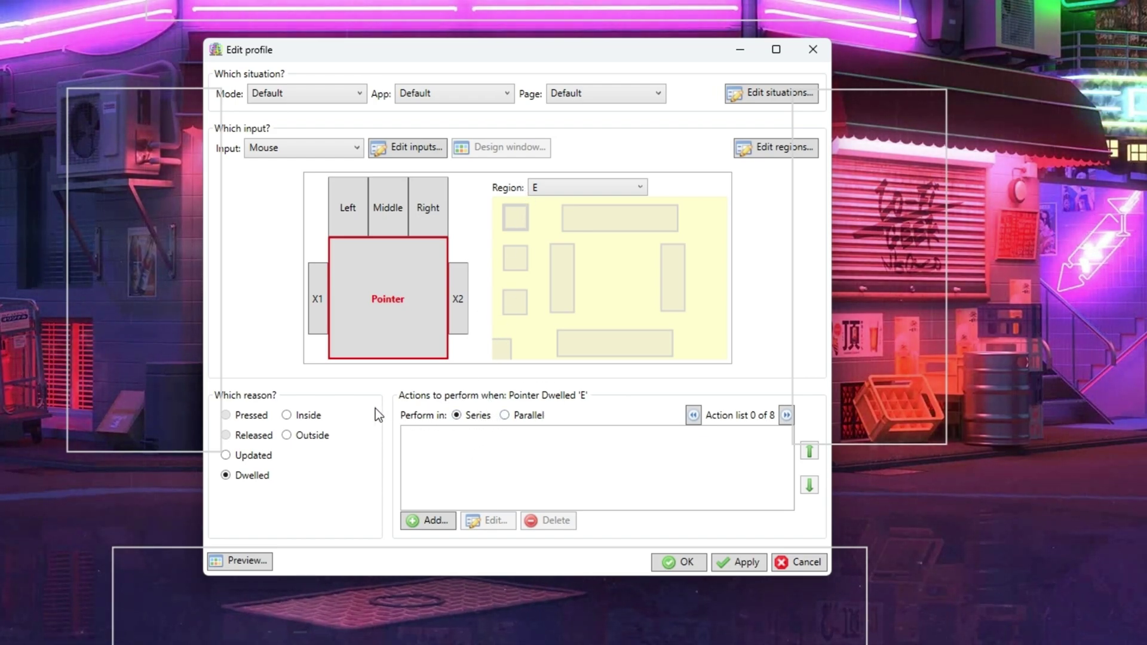
click(445, 519)
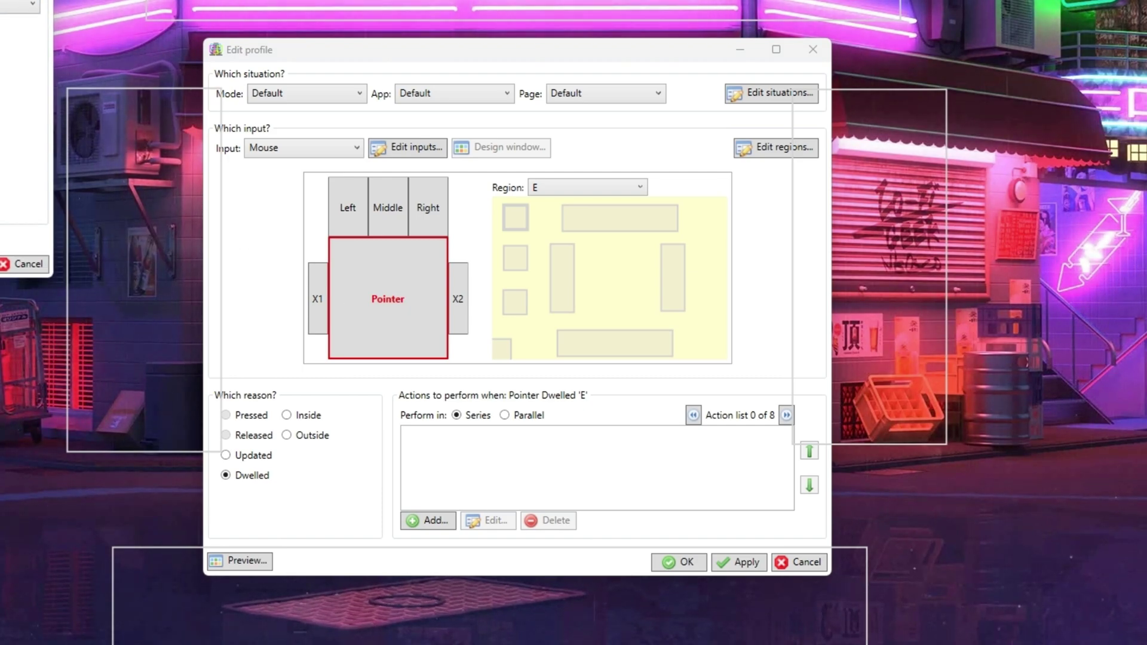
click(502, 244)
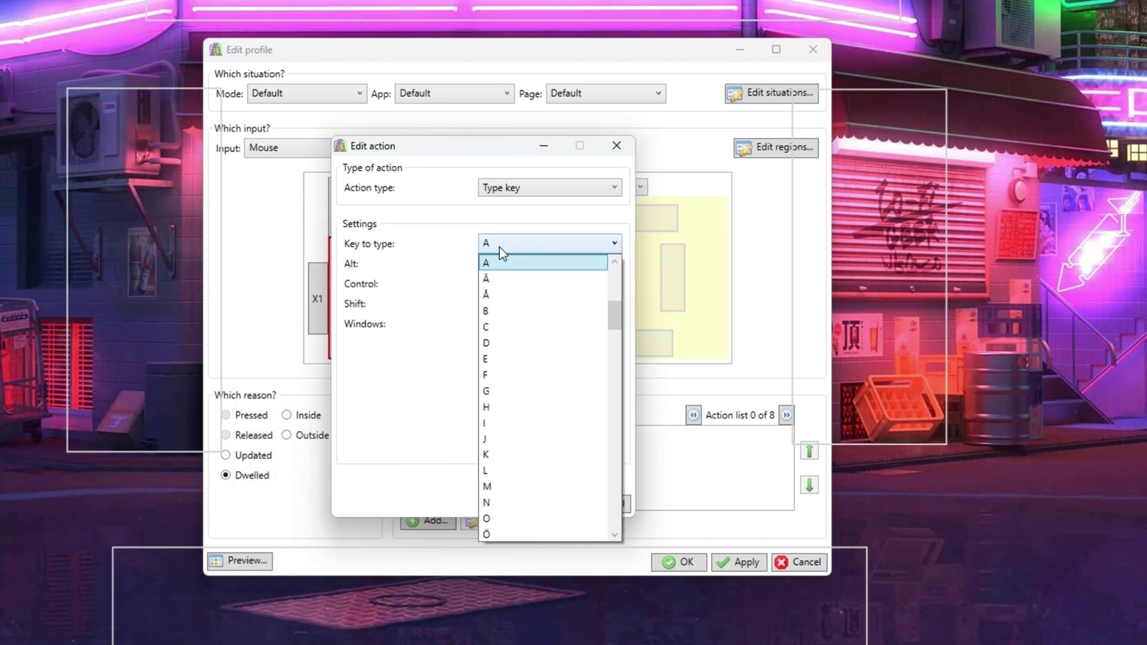
click(499, 360)
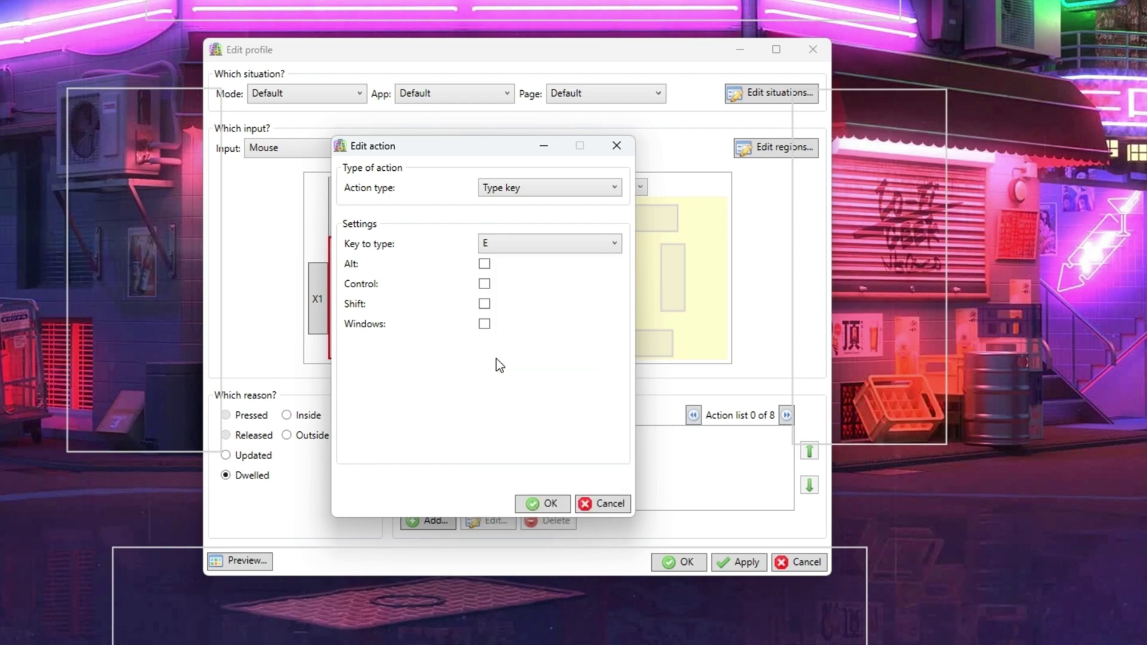
click(496, 188)
click(483, 206)
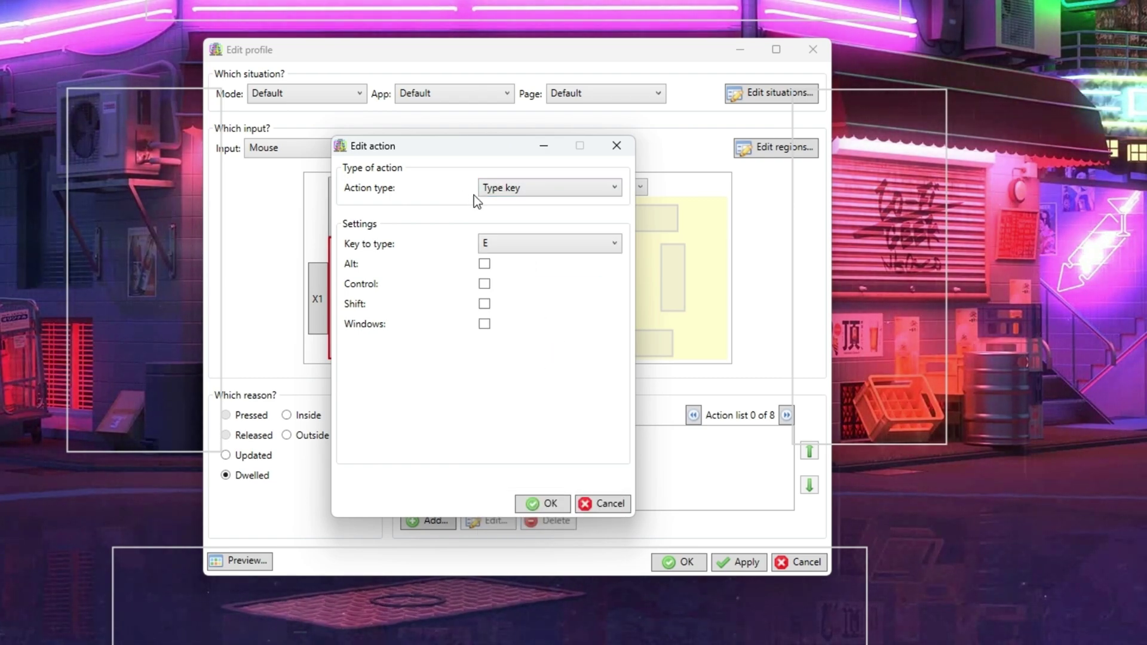
click(543, 503)
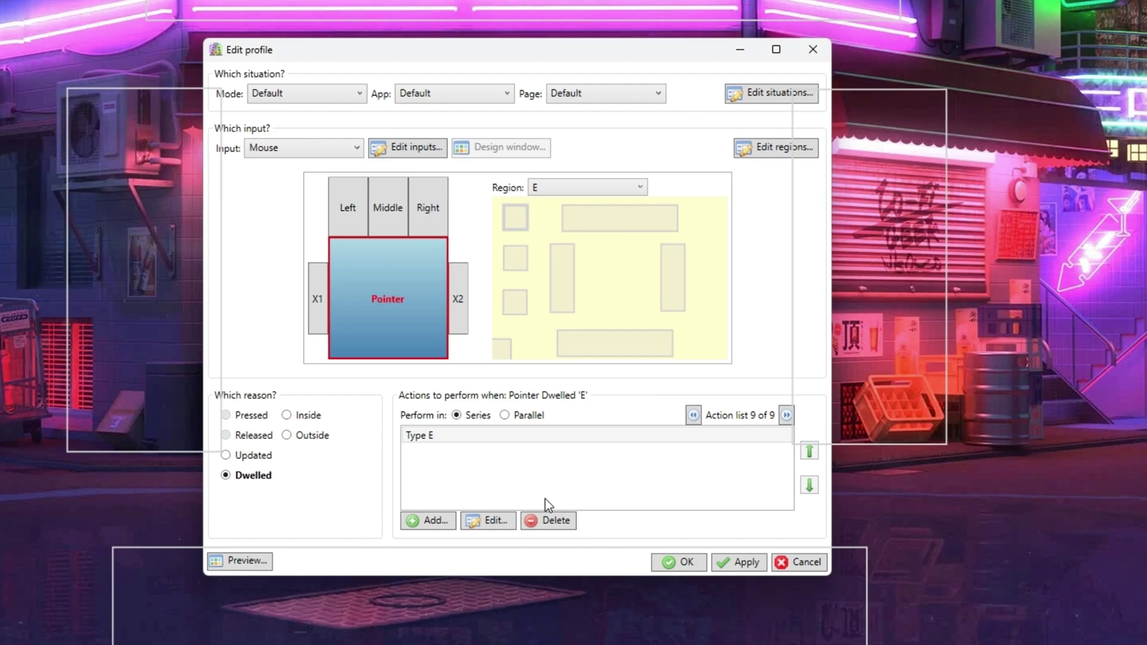
Step: Choose region Q and add a Type key action for the Q key when the pointer dwells in it
click(515, 258)
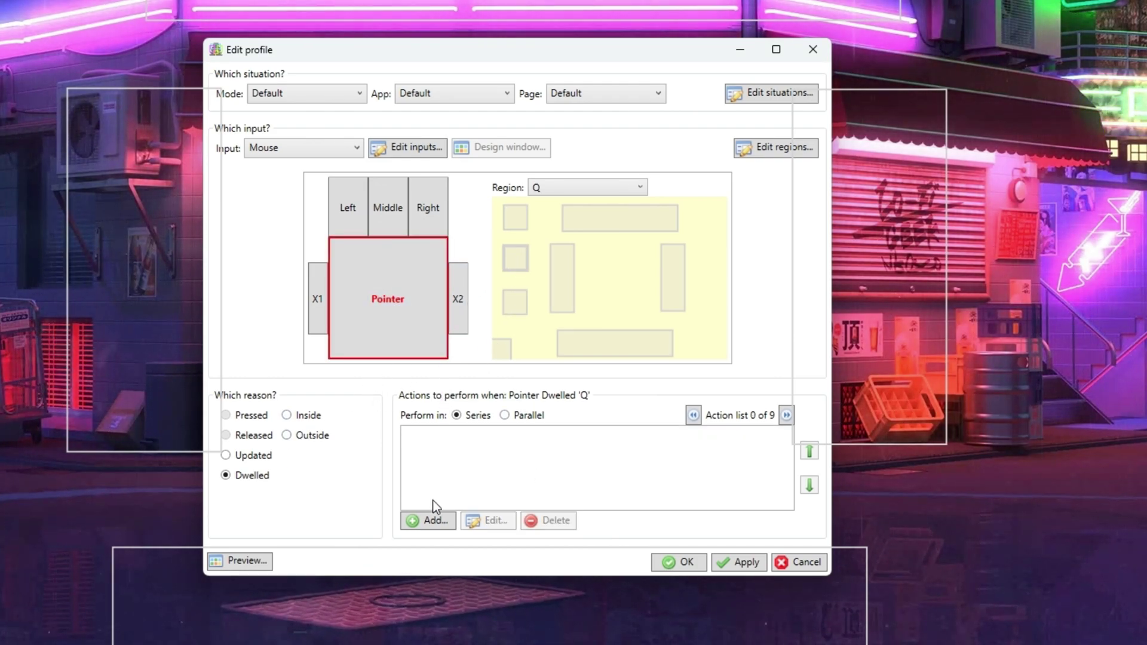
click(435, 518)
drag(0, 0, 396, 79)
click(412, 175)
scroll(461, 291, down, 6)
click(460, 292)
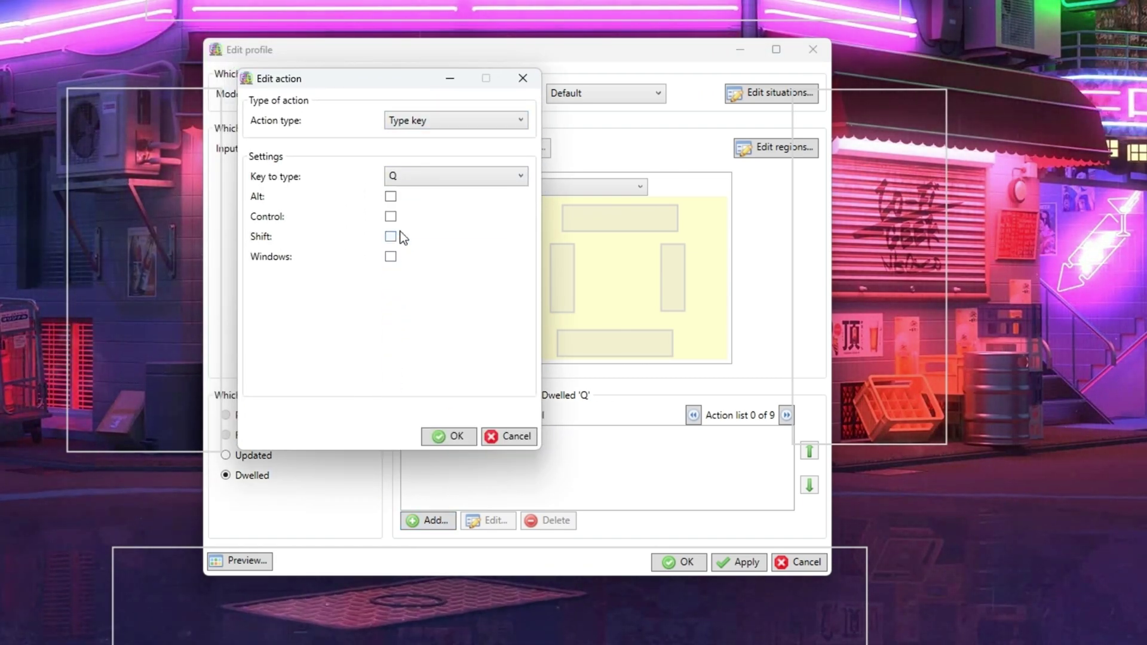
click(448, 435)
Step: Choose region I and add a Type key action for the Q key when the pointer dwells in it
click(515, 302)
click(433, 520)
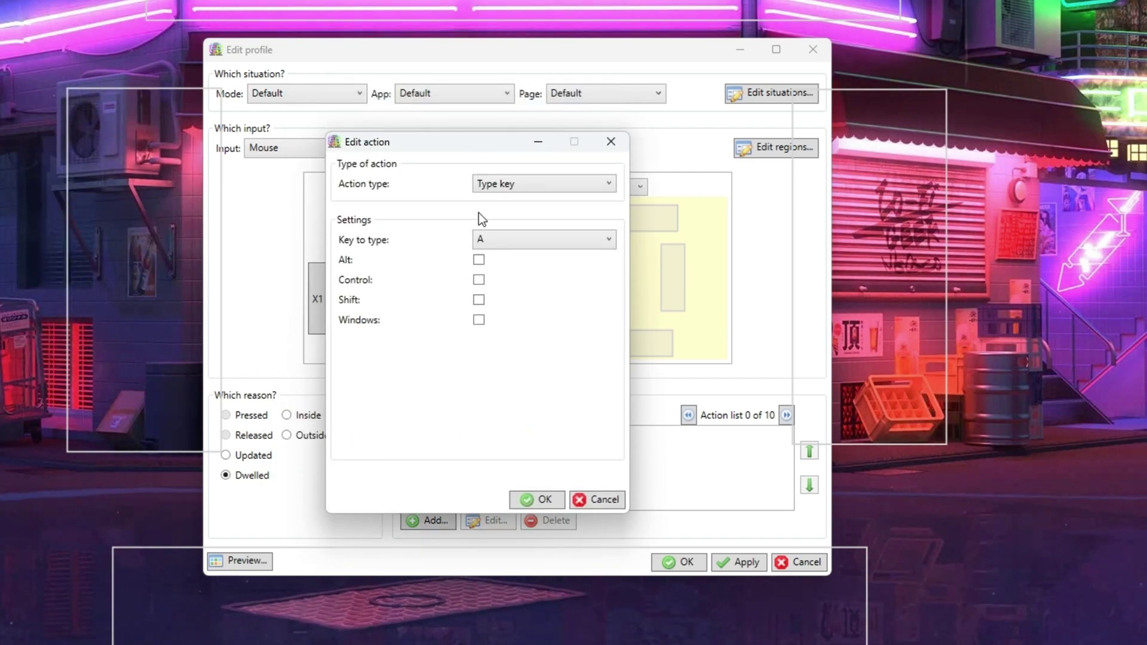
click(508, 239)
click(488, 288)
click(528, 500)
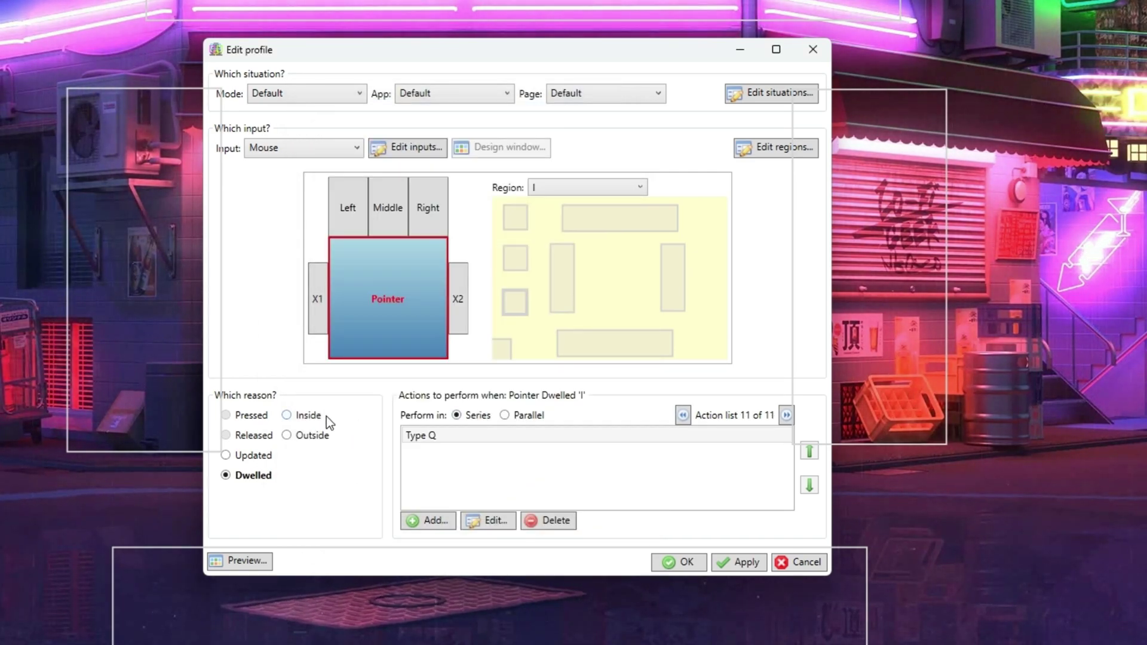
Step: Add a Toggle key action for Left Shift when the pointer dwells in the Shift region and apply the profile changes
click(507, 353)
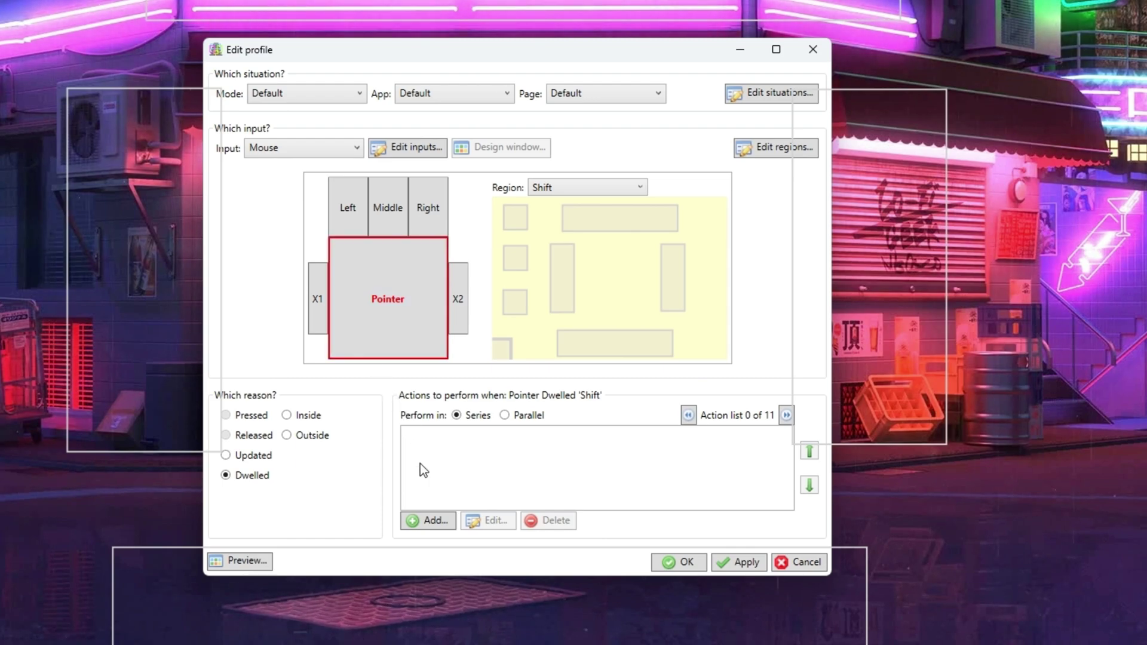
click(423, 527)
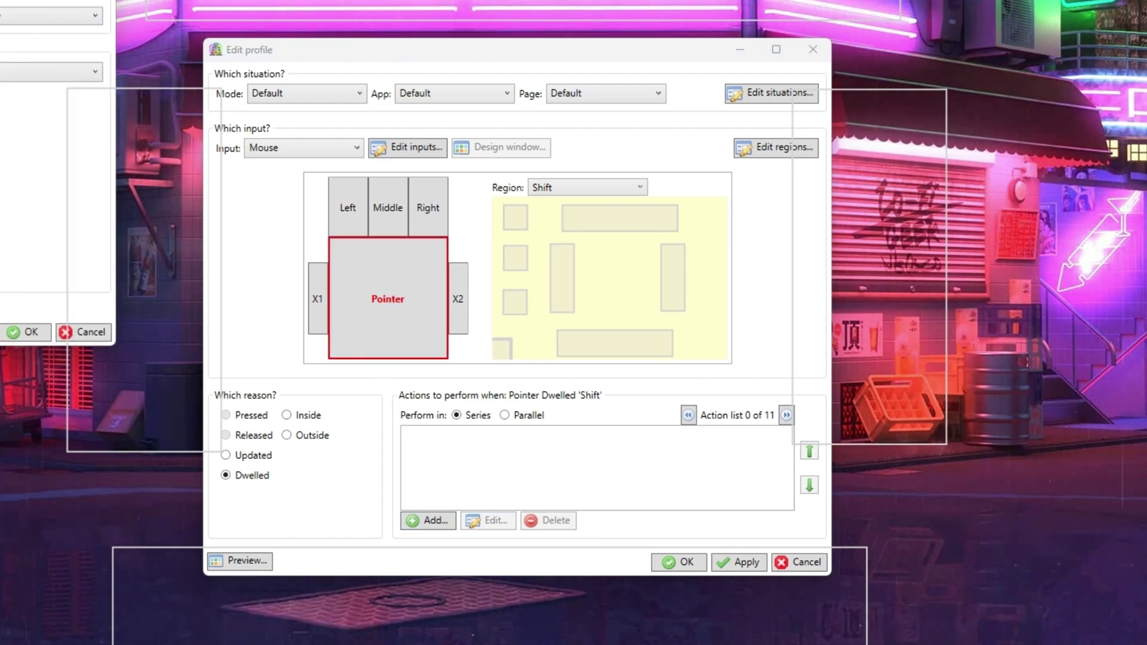
drag(0, 0, 372, 101)
click(387, 128)
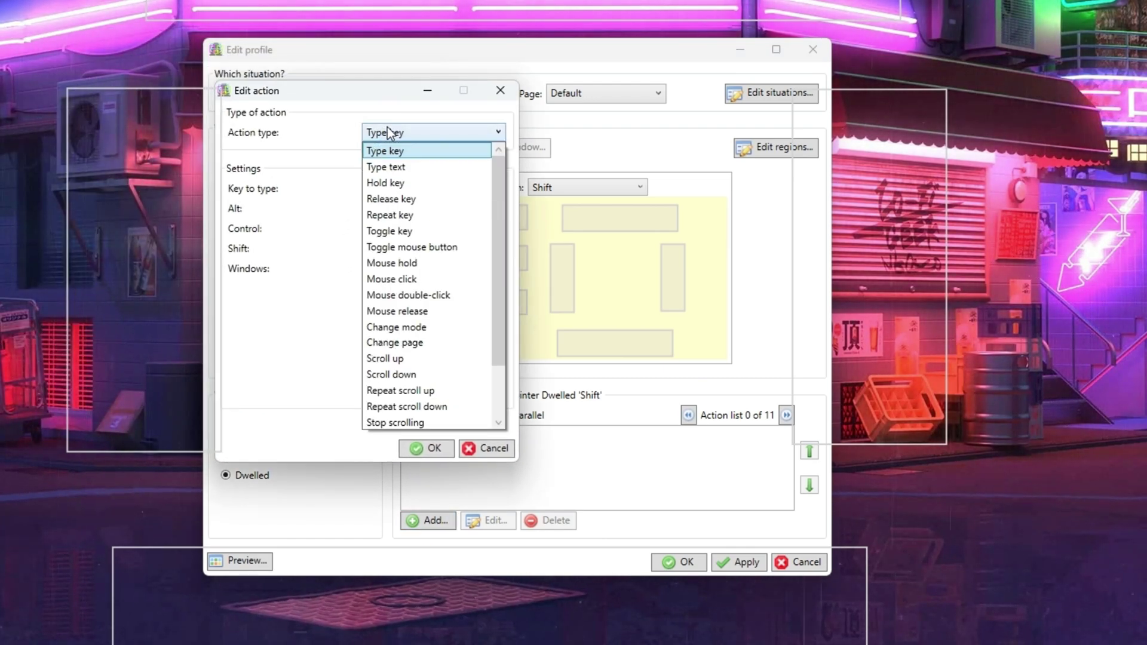
click(389, 227)
click(384, 190)
scroll(417, 425, down, 15)
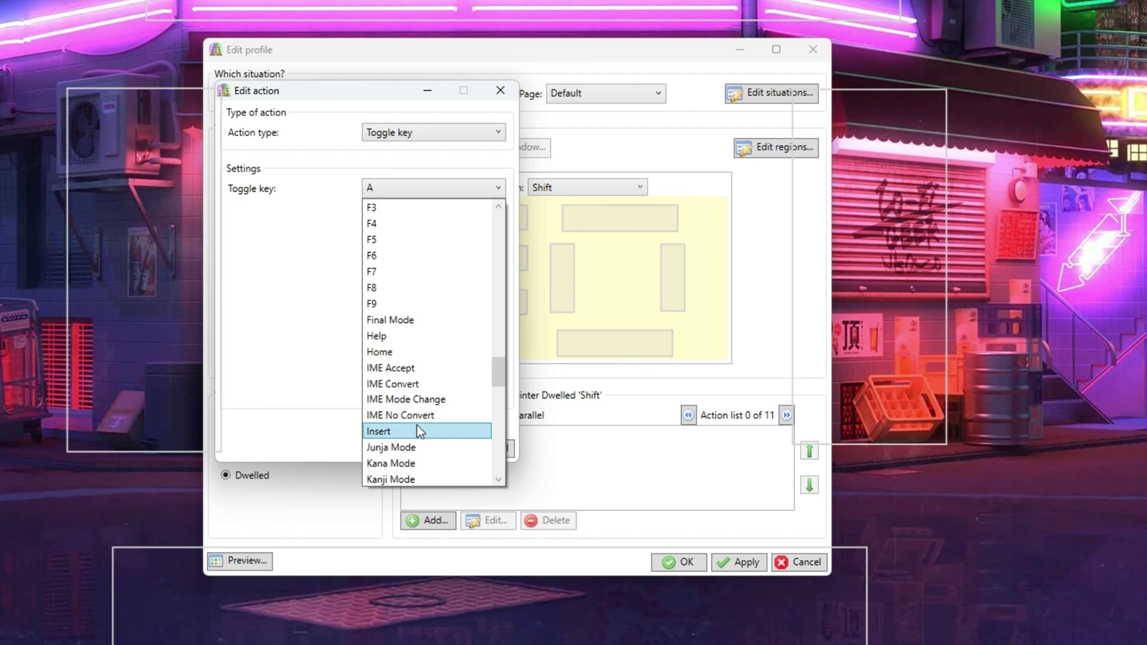
scroll(454, 418, down, 6)
click(418, 320)
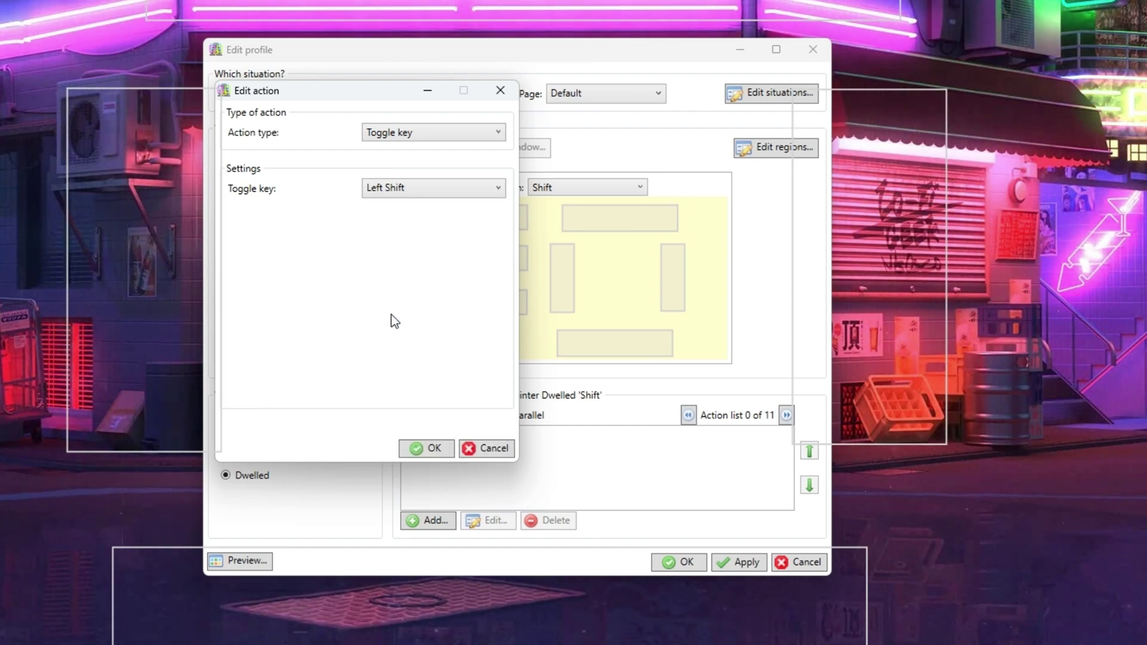
click(428, 448)
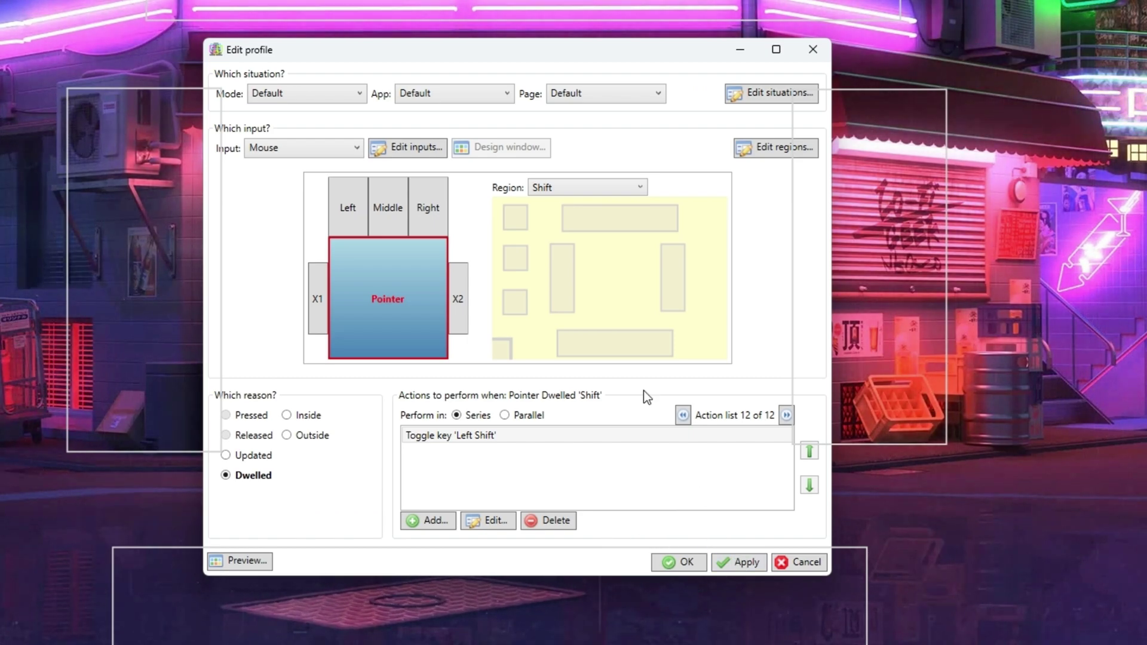
click(738, 562)
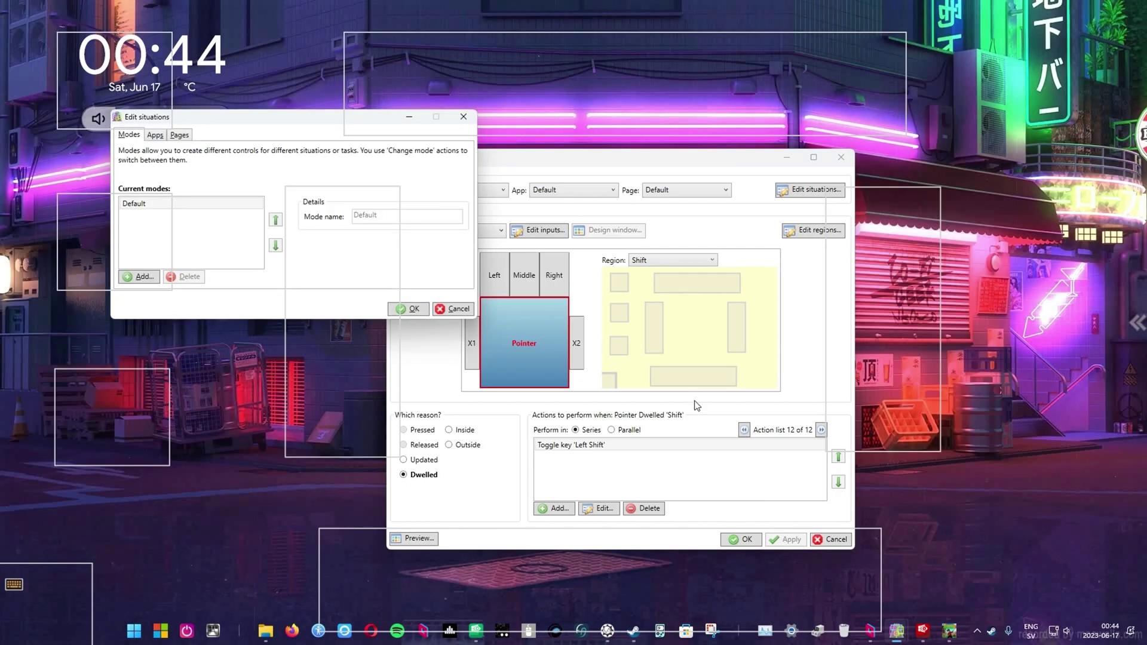
click(139, 277)
drag(216, 117, 545, 279)
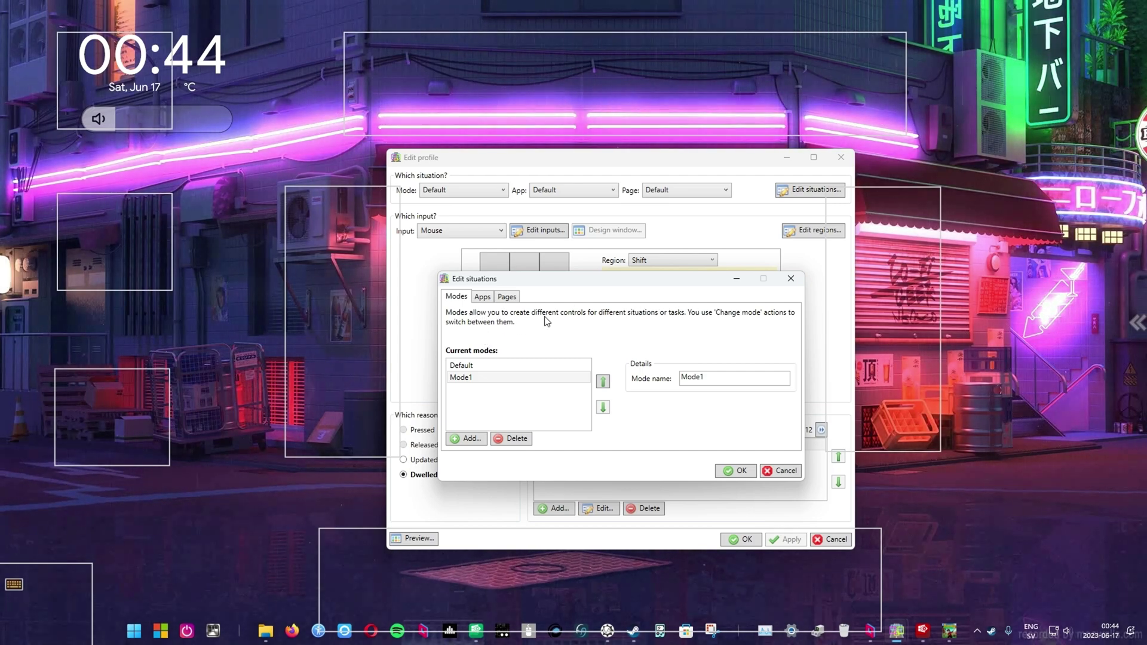
click(482, 297)
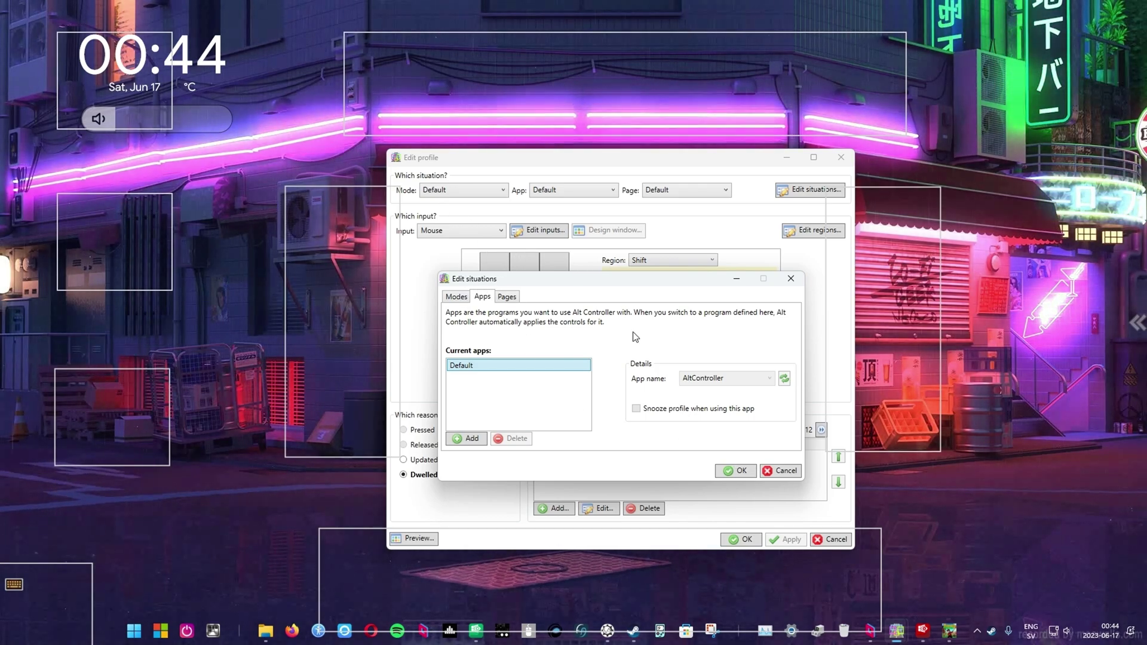
click(772, 471)
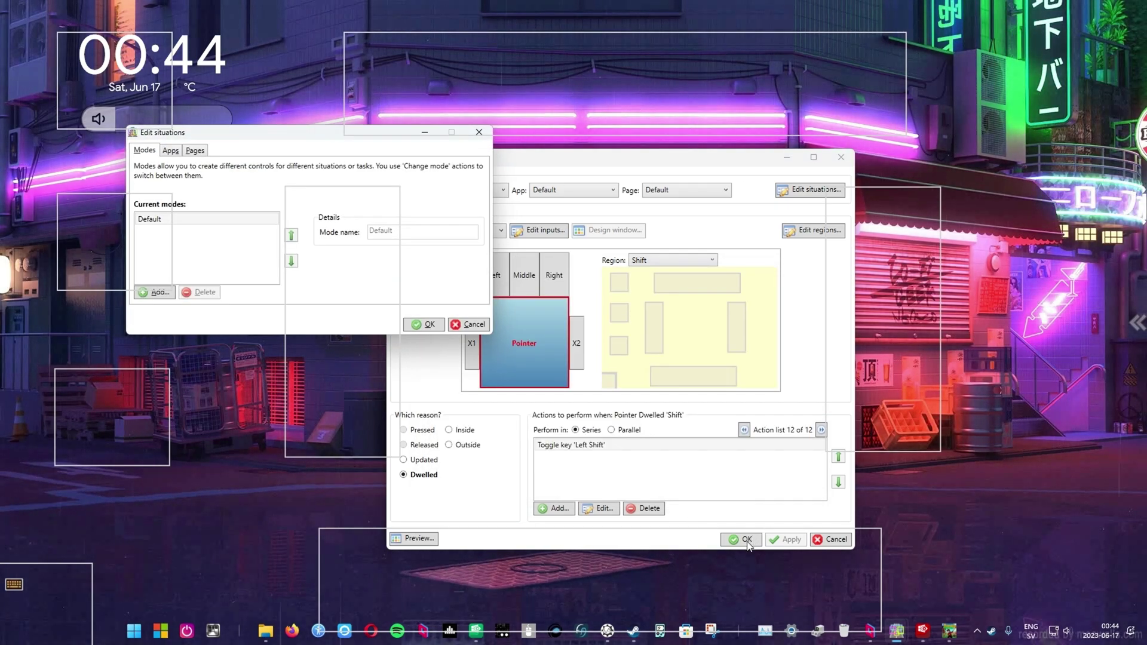
click(154, 292)
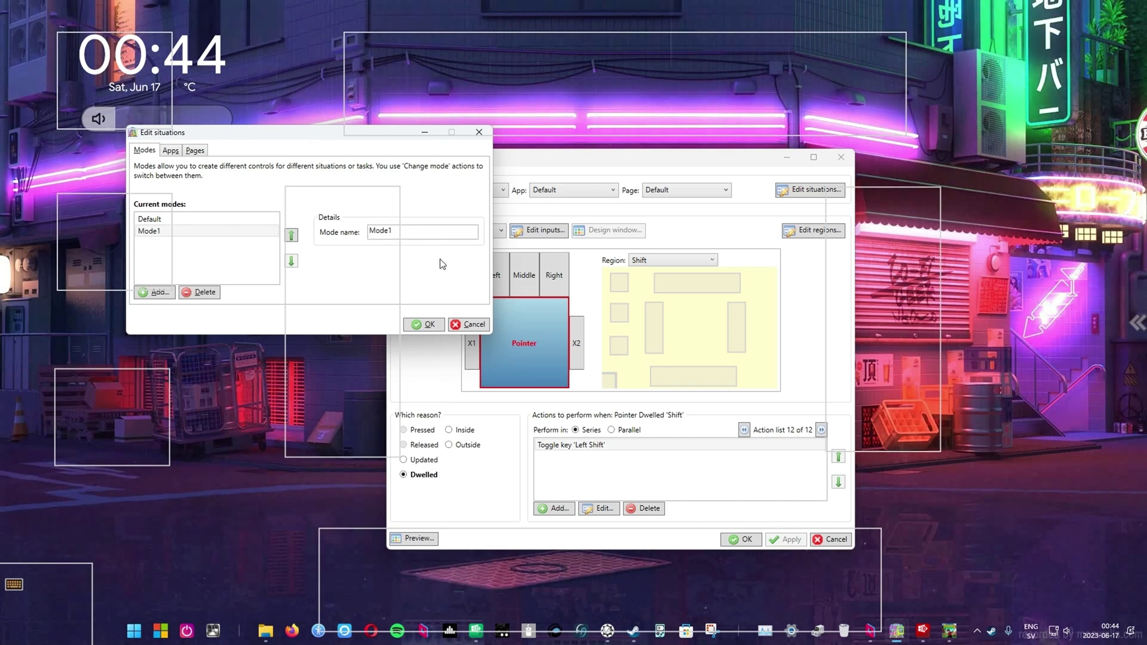
click(469, 322)
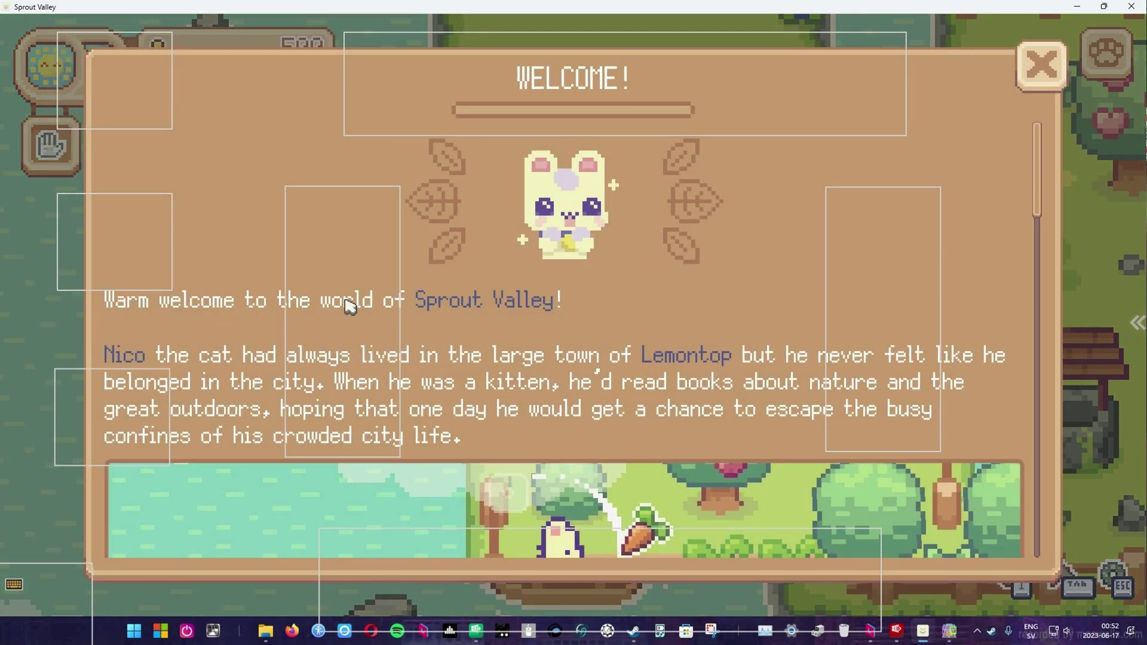
Step: Dismiss the welcome message in Sprout Valley and walk the cat to the desk to open its seed catalogue
click(1042, 69)
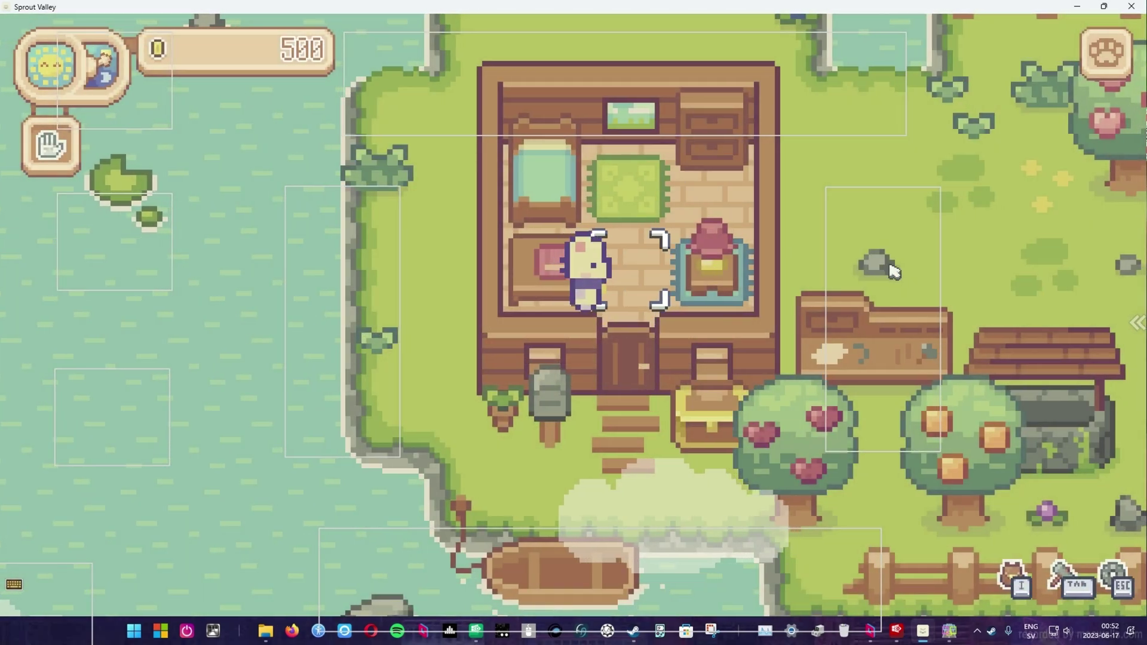
key(a)
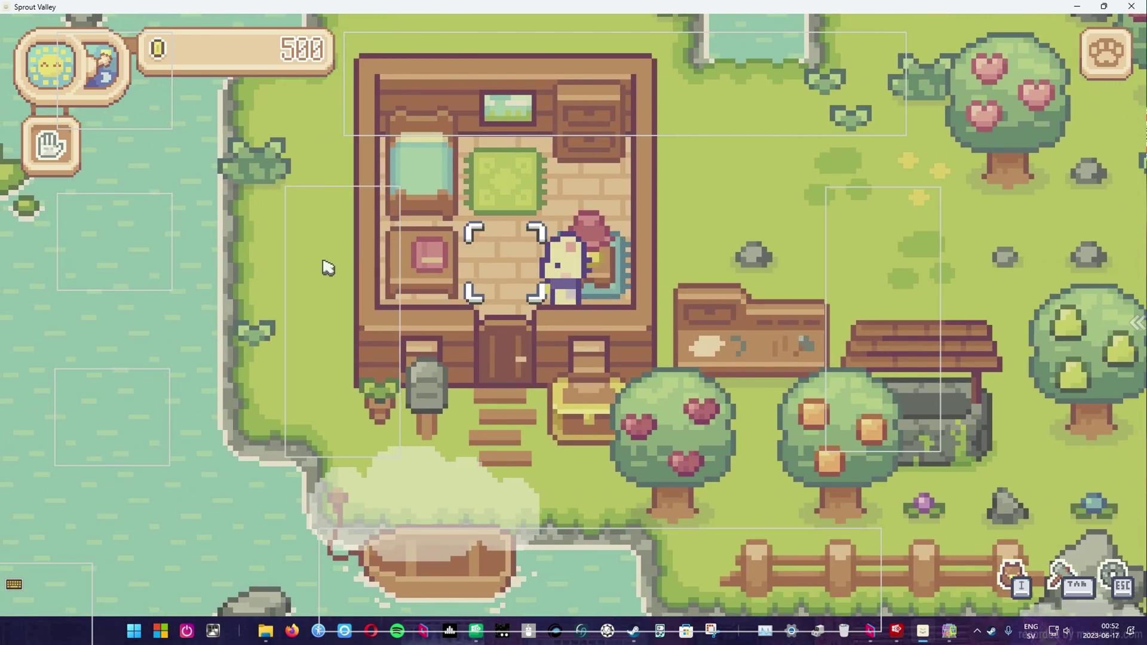
click(483, 243)
key(e)
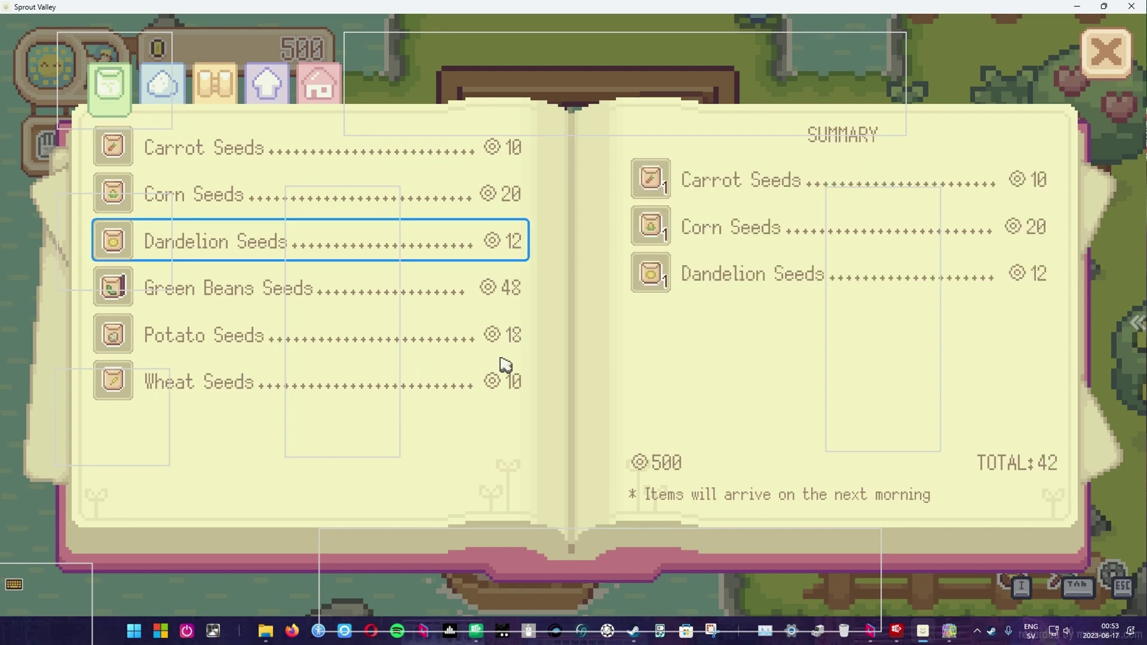
Step: Add one Wheat Seeds and one Potato Seeds to the order and close the catalogue
click(506, 381)
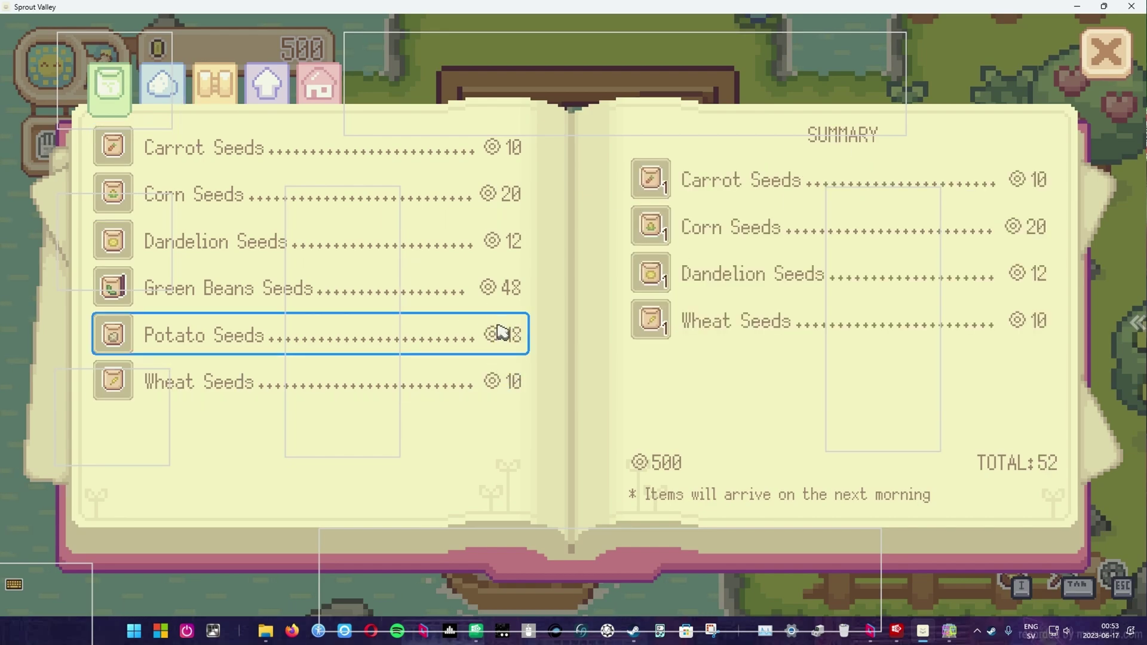
click(507, 333)
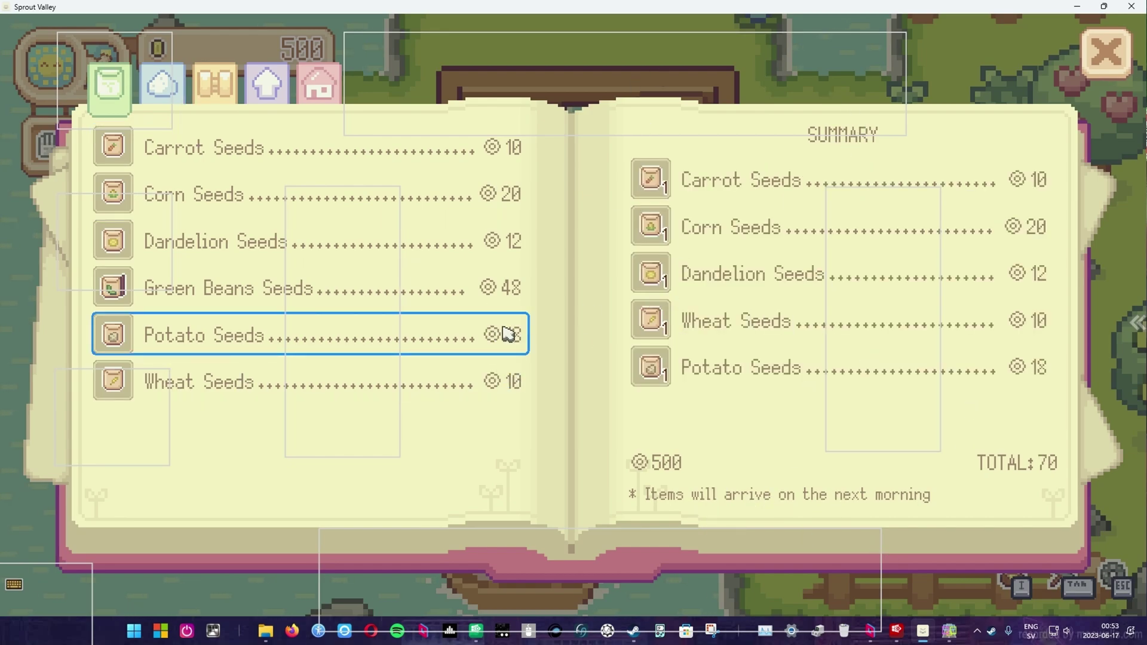
click(1119, 55)
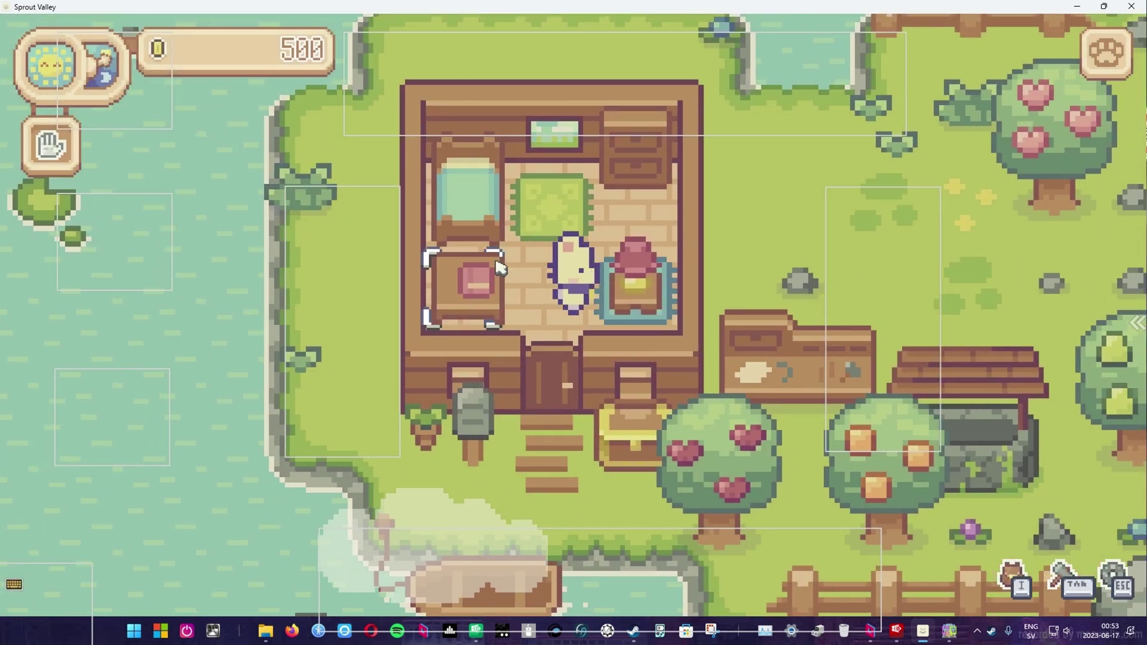
Step: Reopen and close the seed catalogue on the desk, and walk the cat to the chest of drawers inside the house
click(339, 291)
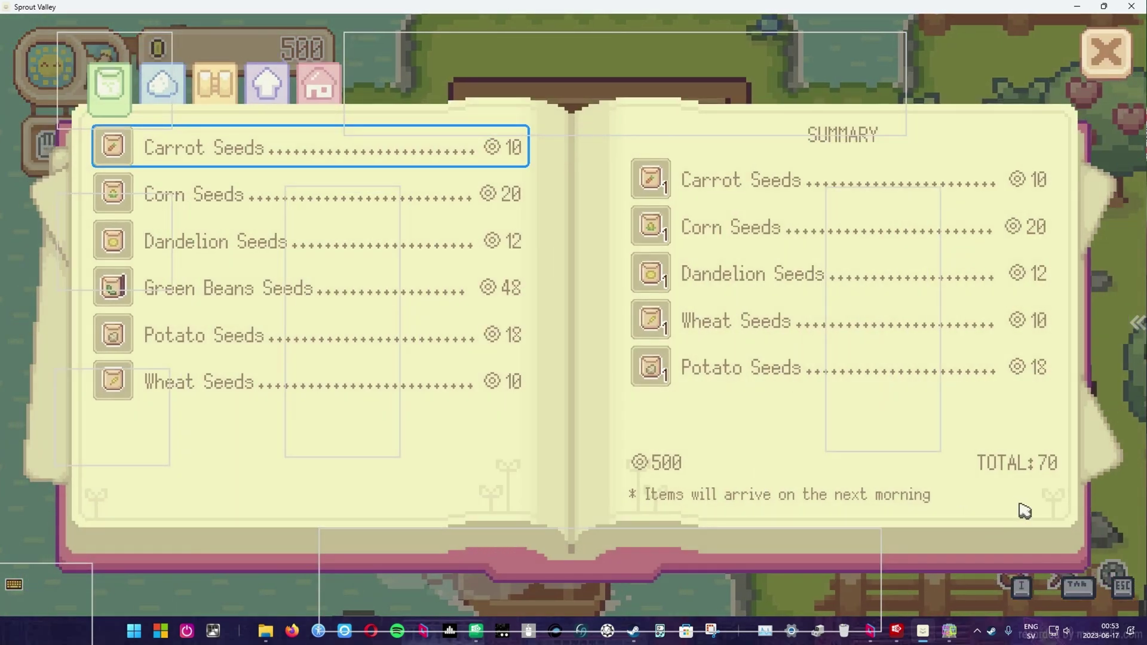
click(1105, 52)
key(d)
key(w)
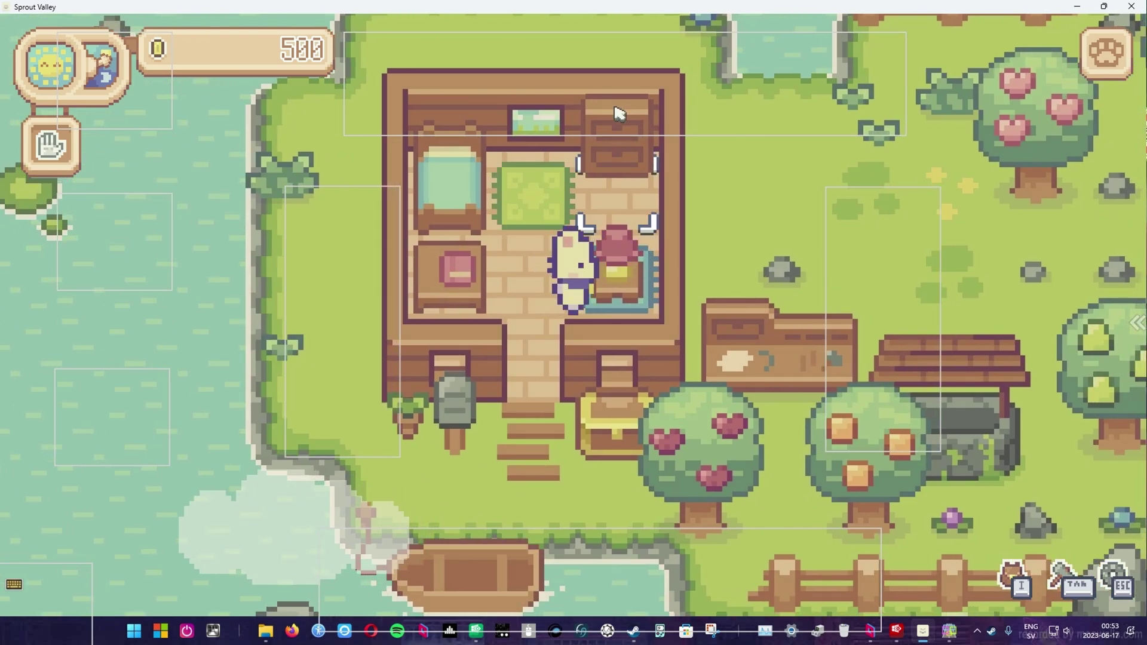
key(w)
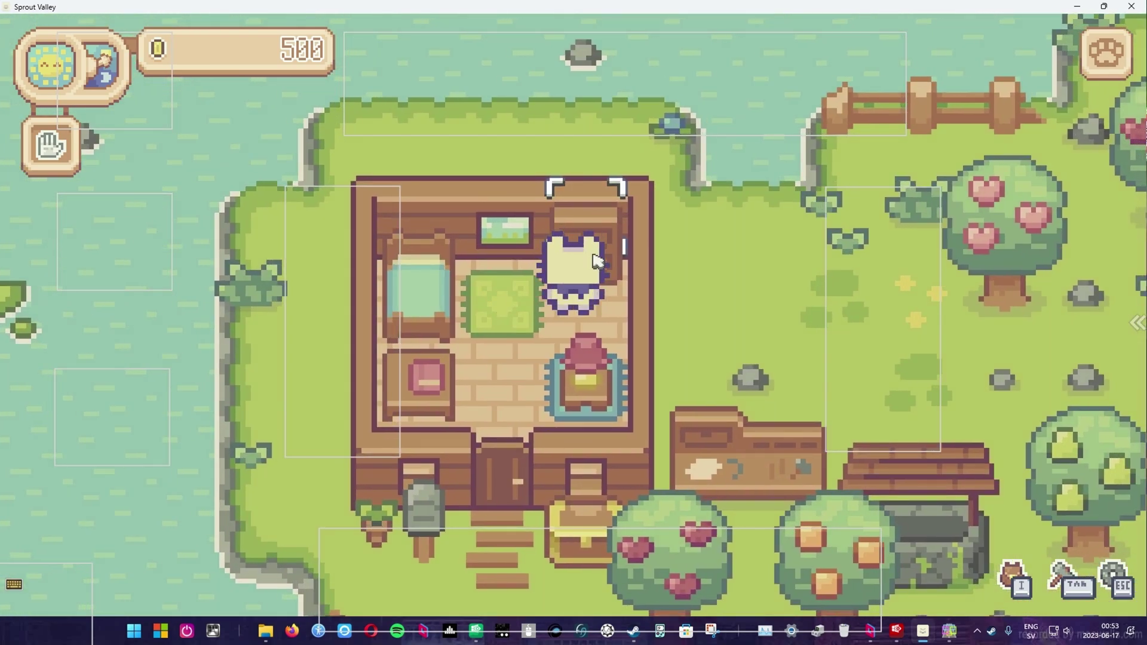